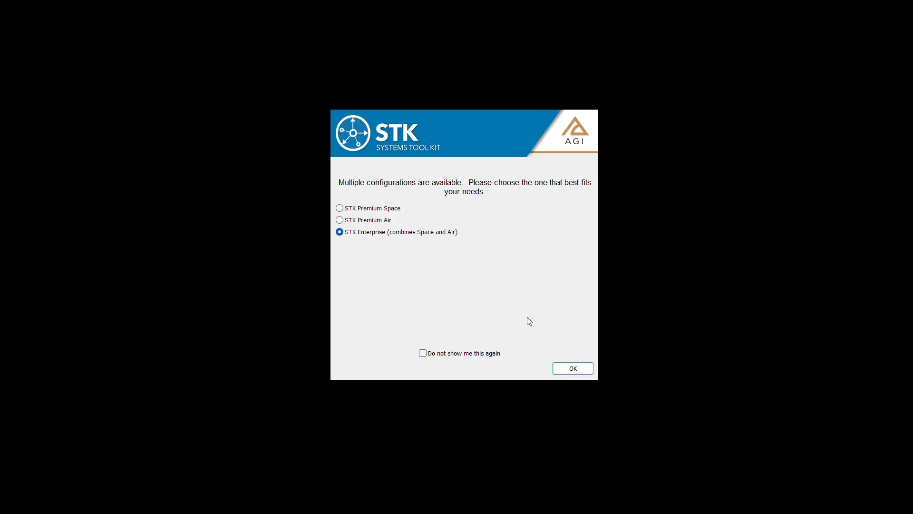
Step: Accept the STK Enterprise configuration and start creating a new scenario
key(Return)
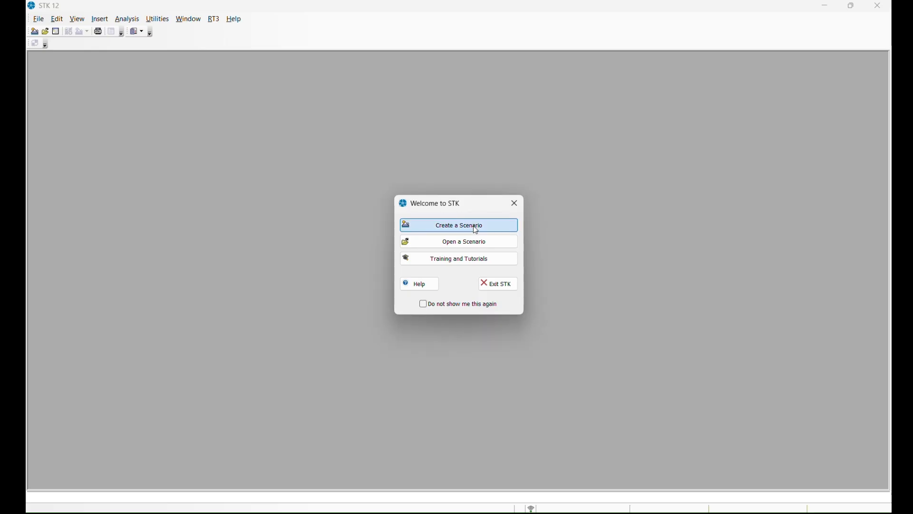
click(477, 231)
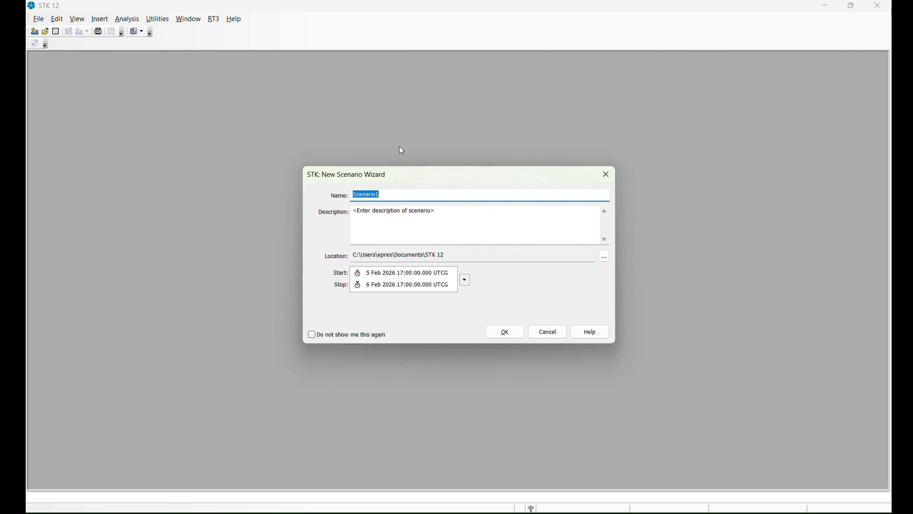
click(405, 21)
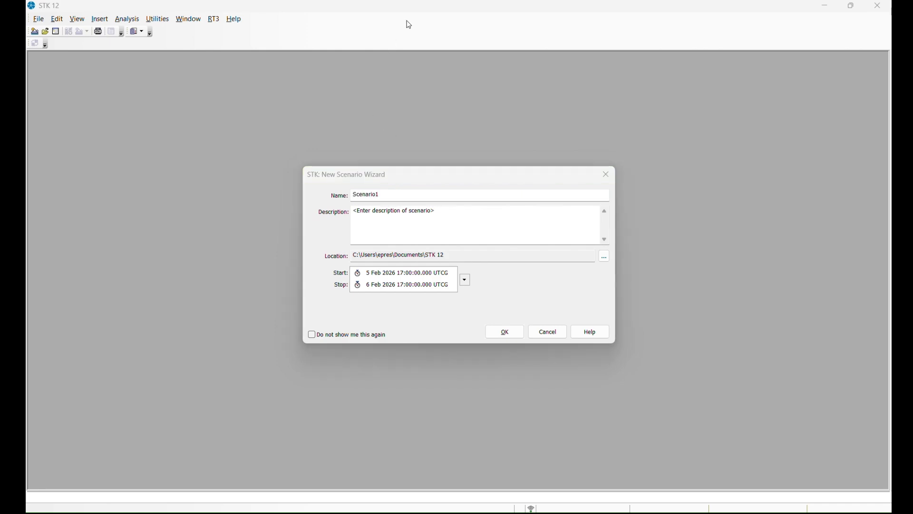
Step: Set the scenario's start time to Today and its stop time to +7 days, and create the scenario
click(455, 277)
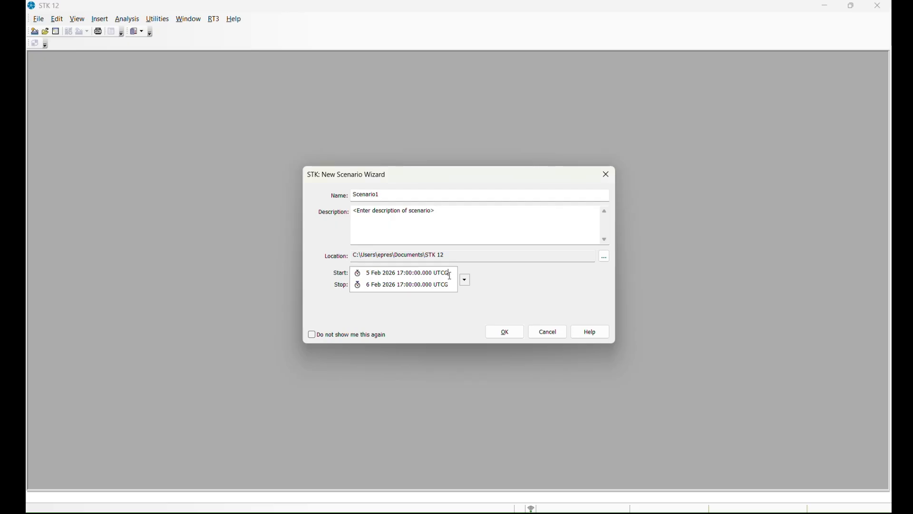
drag(452, 275, 362, 276)
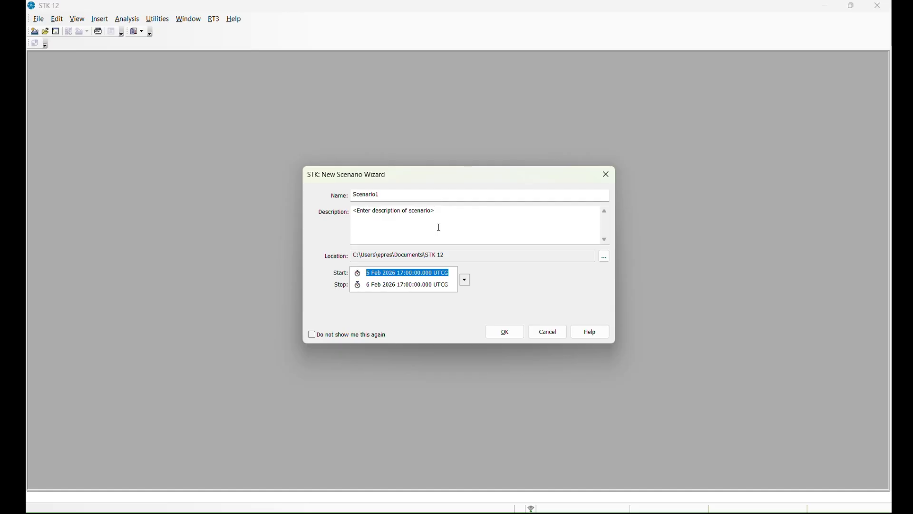
text(today)
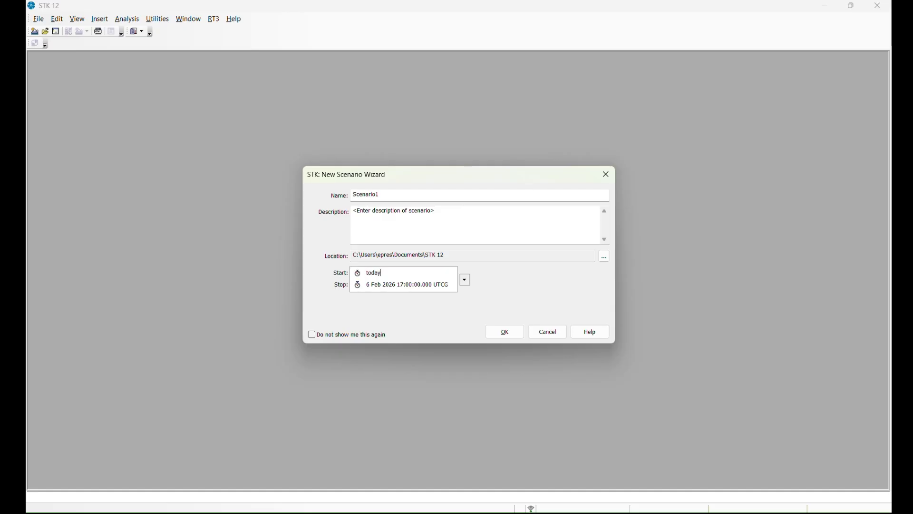
key(Tab)
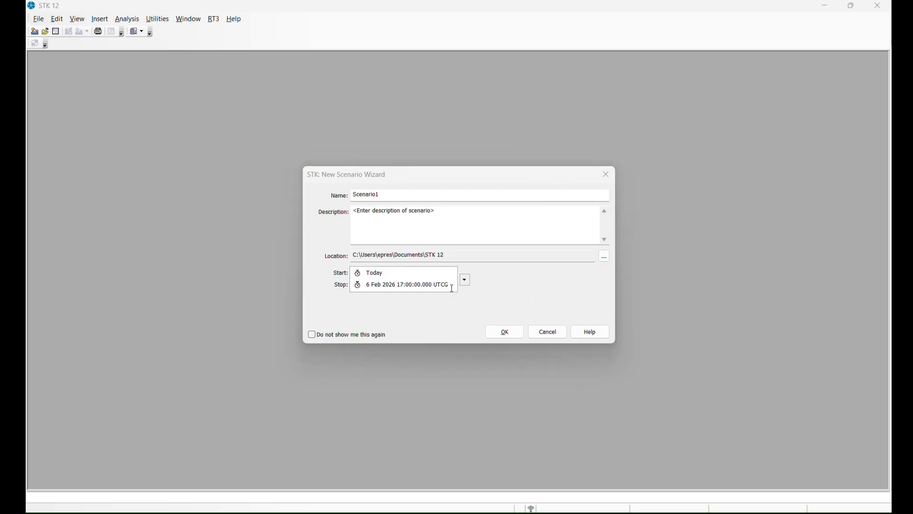
text(+7)
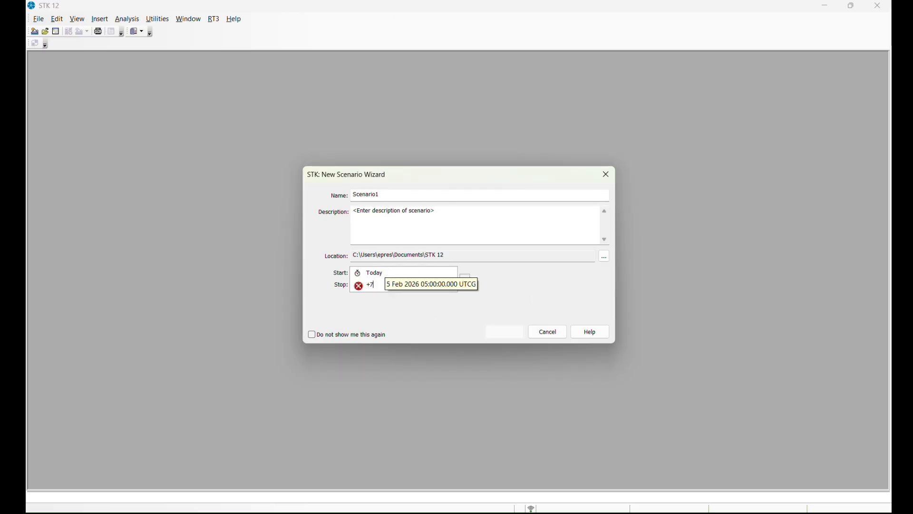
text( days)
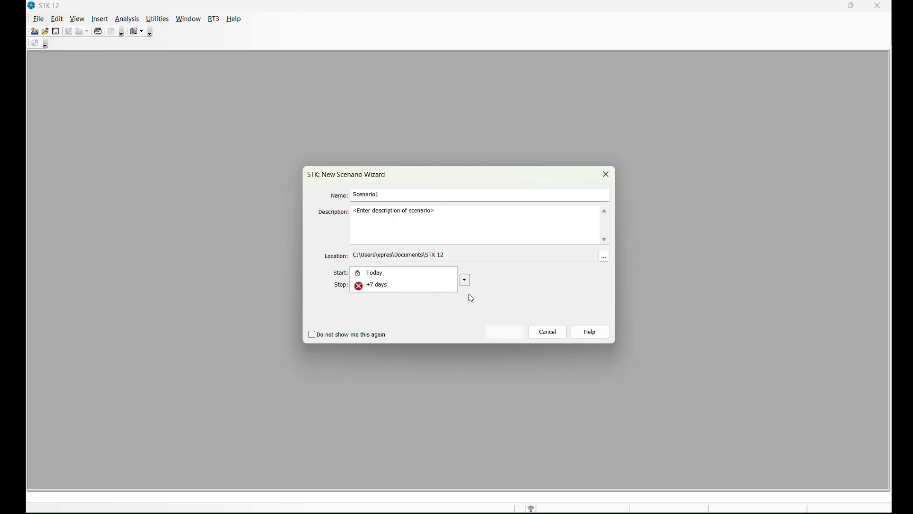
key(Return)
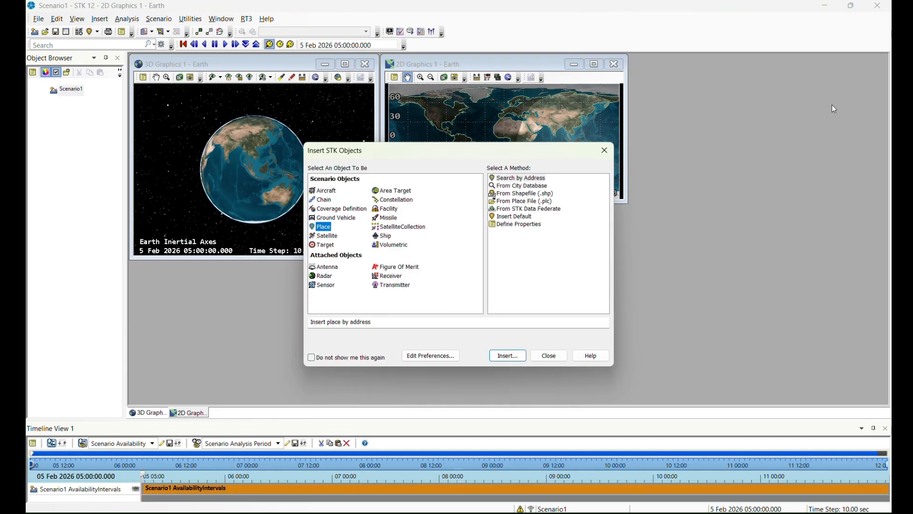
Step: Dismiss the object insertion dialog and tile the 3D and 2D graphics windows vertically
click(549, 355)
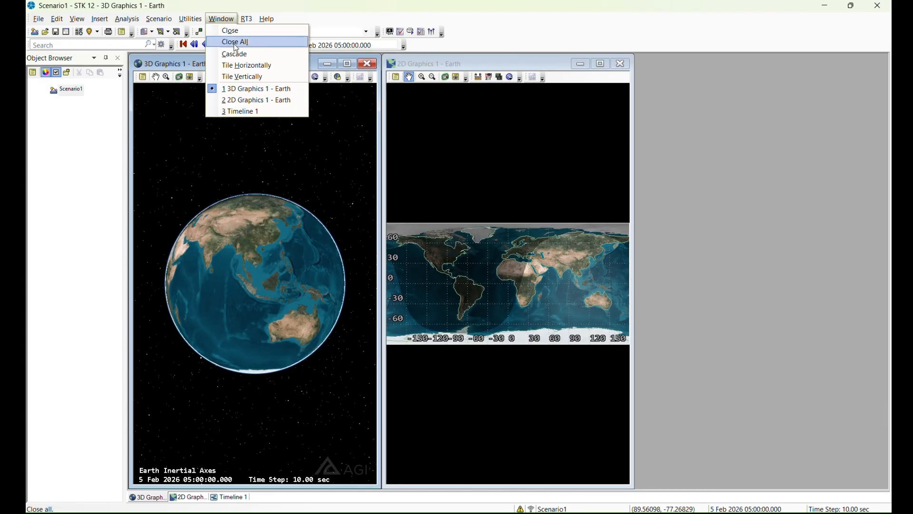
click(242, 76)
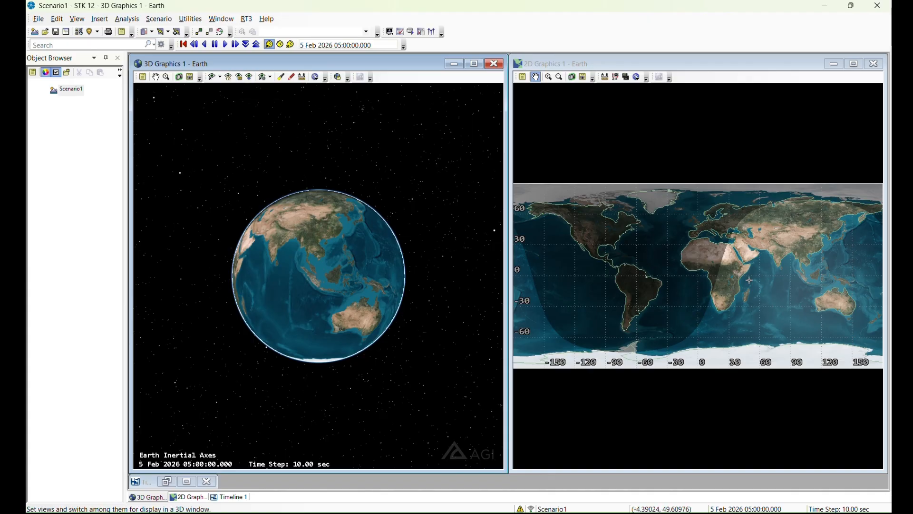
drag(648, 268, 668, 271)
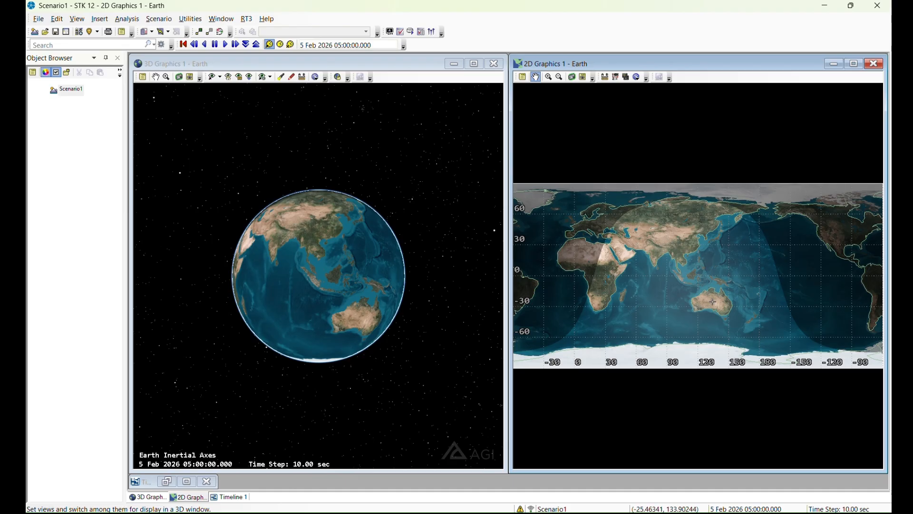
drag(713, 301, 739, 301)
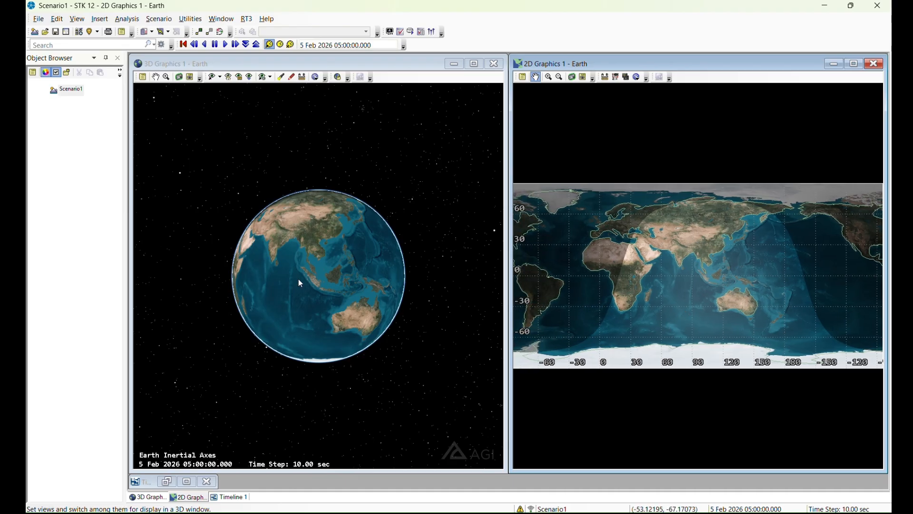
Step: Turn on the Flashlight in the 3D graphics window to light up the night side of the Earth
scroll(298, 279, up, 5)
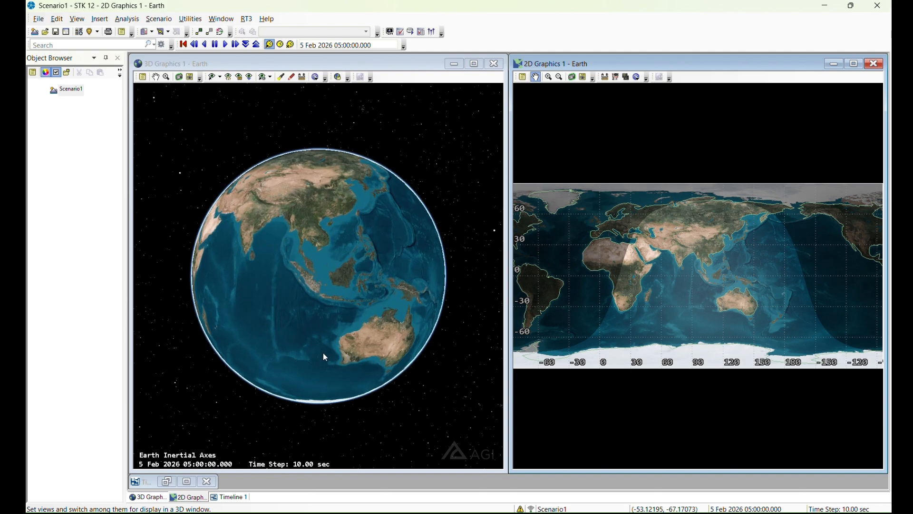
drag(324, 325, 177, 320)
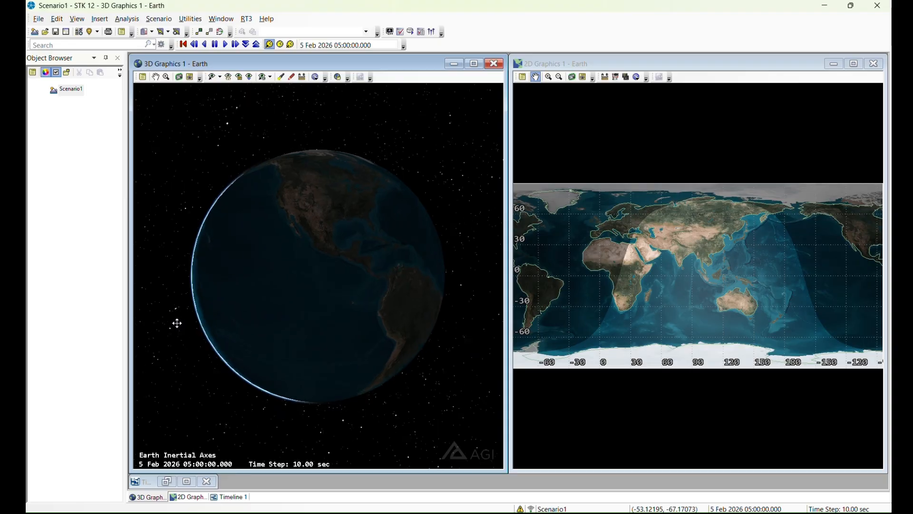
drag(308, 311, 284, 308)
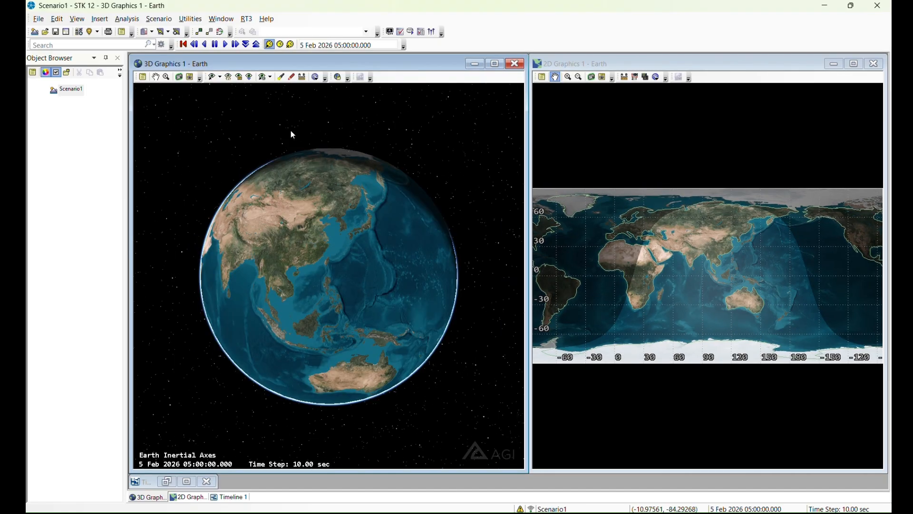
click(283, 81)
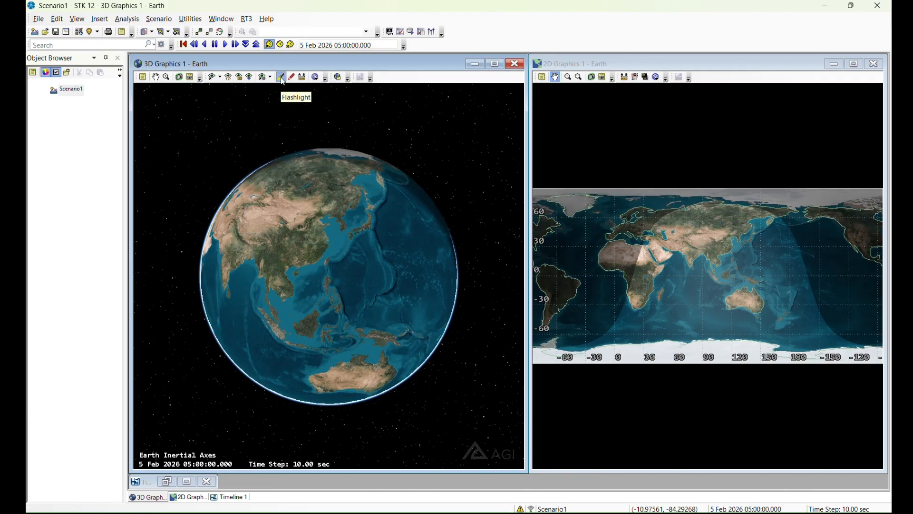
drag(356, 151, 246, 315)
click(284, 77)
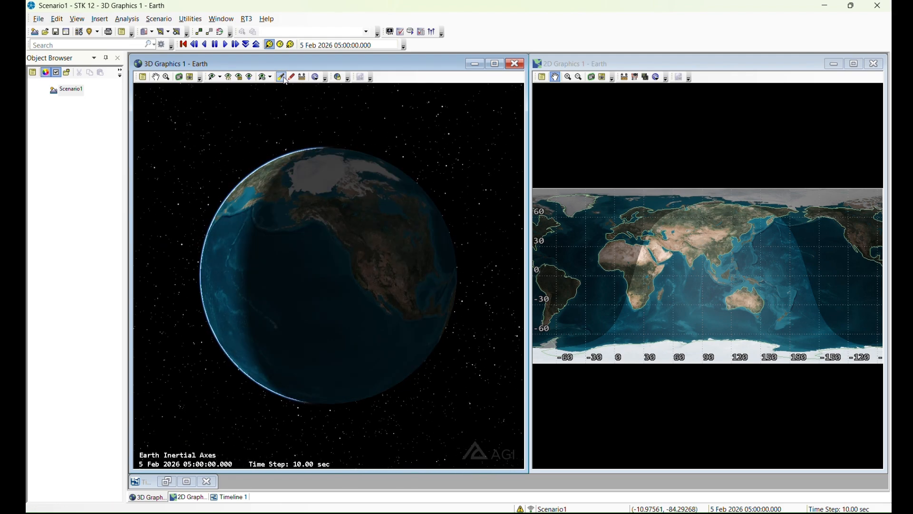
click(282, 77)
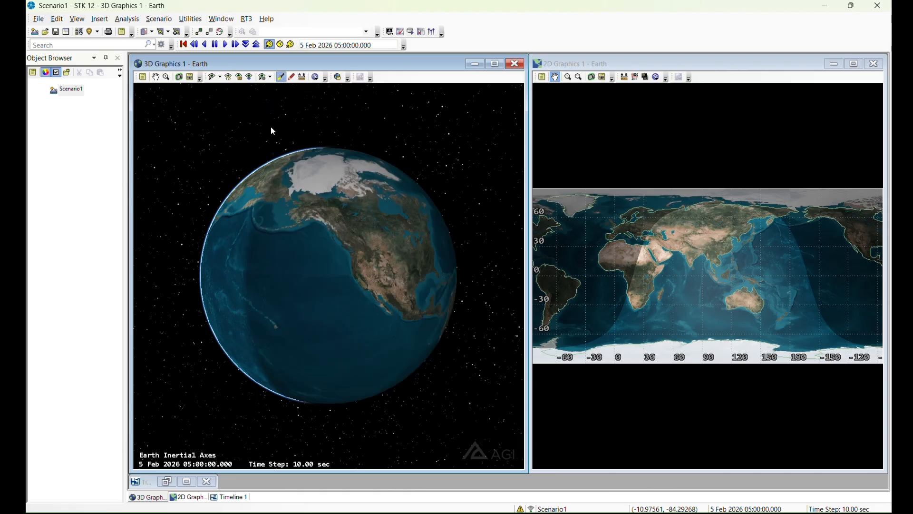
Step: Examine the lit Earth globe from several sides and up close, restore the home view, and look at the Americas
drag(224, 153, 240, 251)
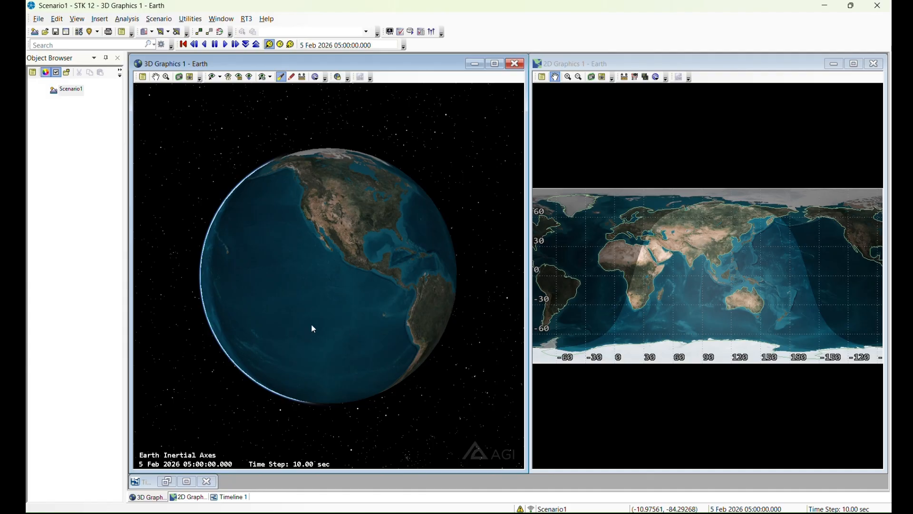
drag(387, 309, 482, 310)
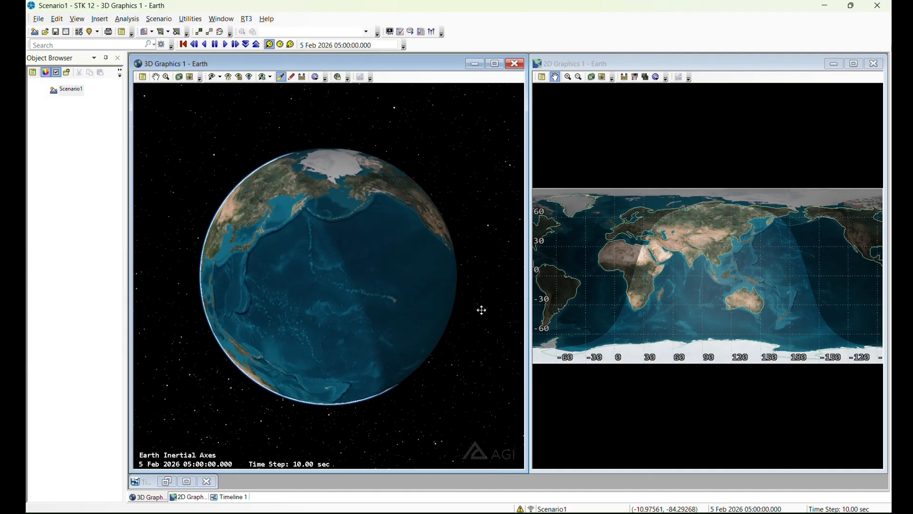
drag(351, 300, 296, 337)
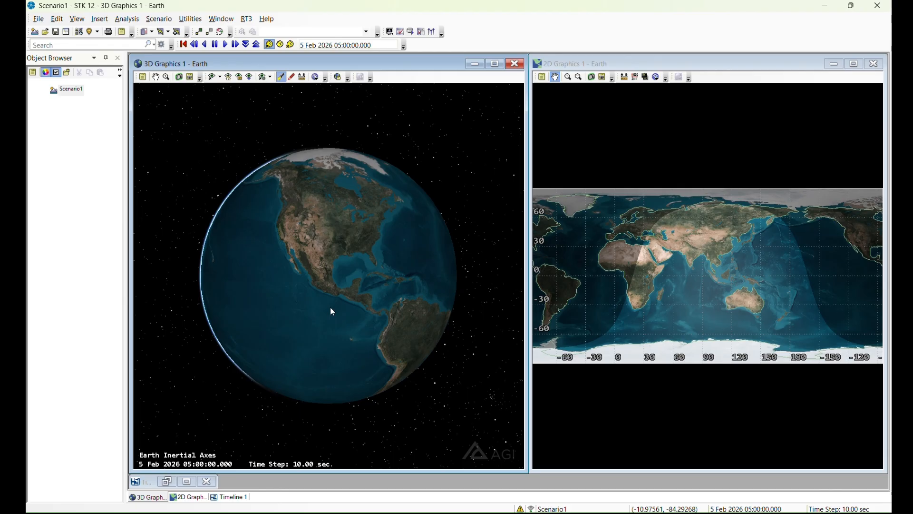
mouse_move(333, 312)
mouse_down()
mouse_move(330, 271)
mouse_move(330, 301)
mouse_move(332, 294)
mouse_up()
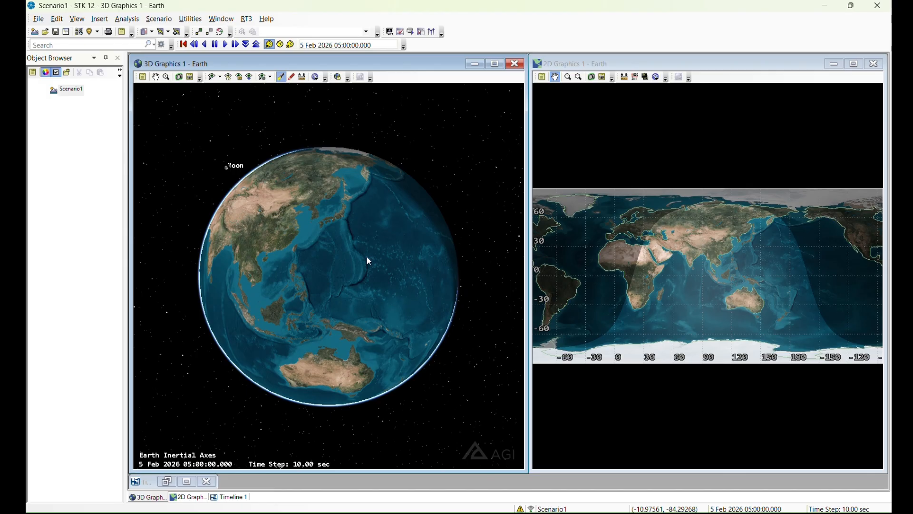
right_drag(366, 262, 379, 401)
drag(315, 318, 401, 296)
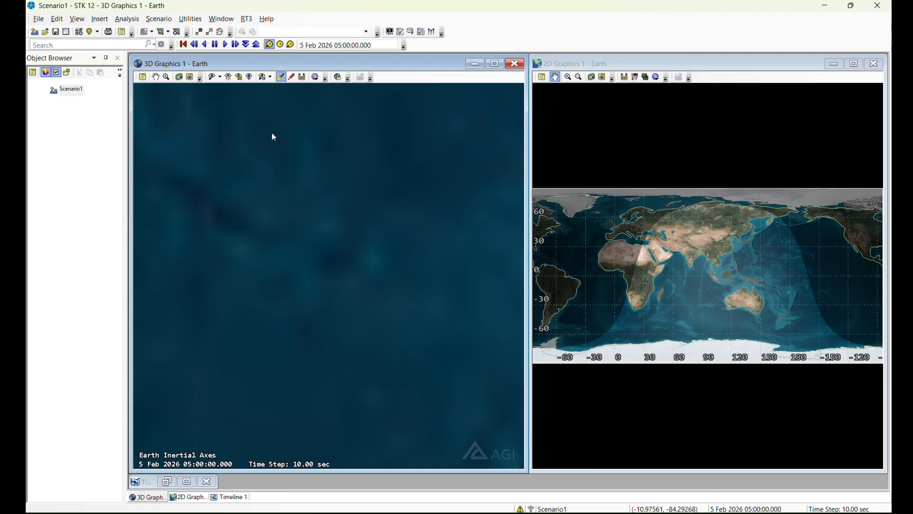
click(229, 77)
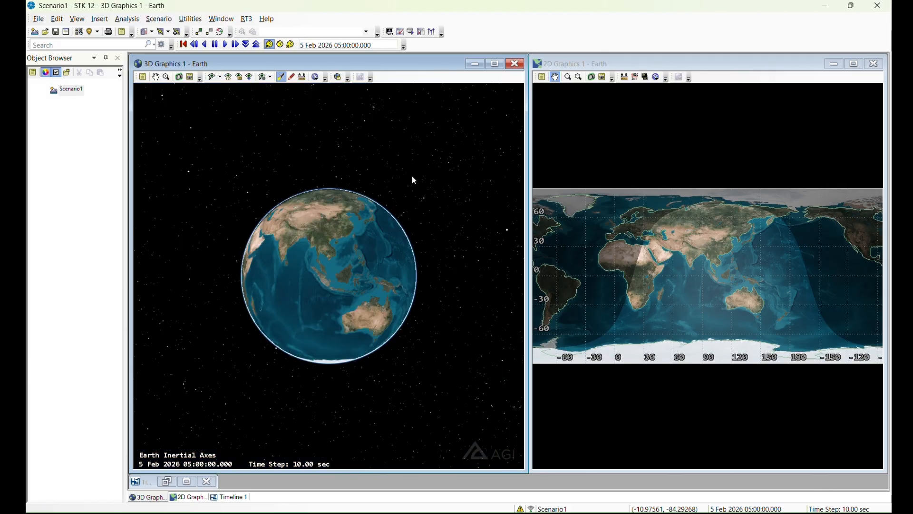
drag(437, 247, 233, 274)
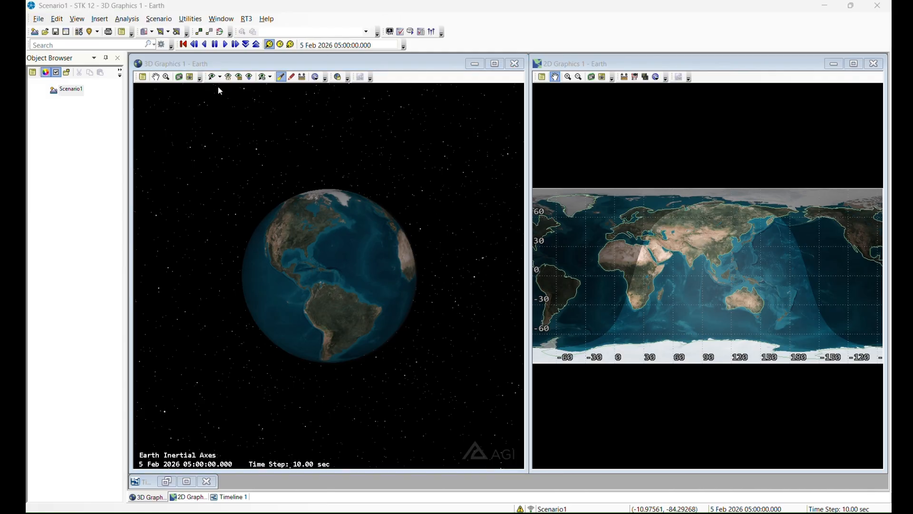
Step: Bring up the tool for inserting new STK objects and open its preferences
click(99, 19)
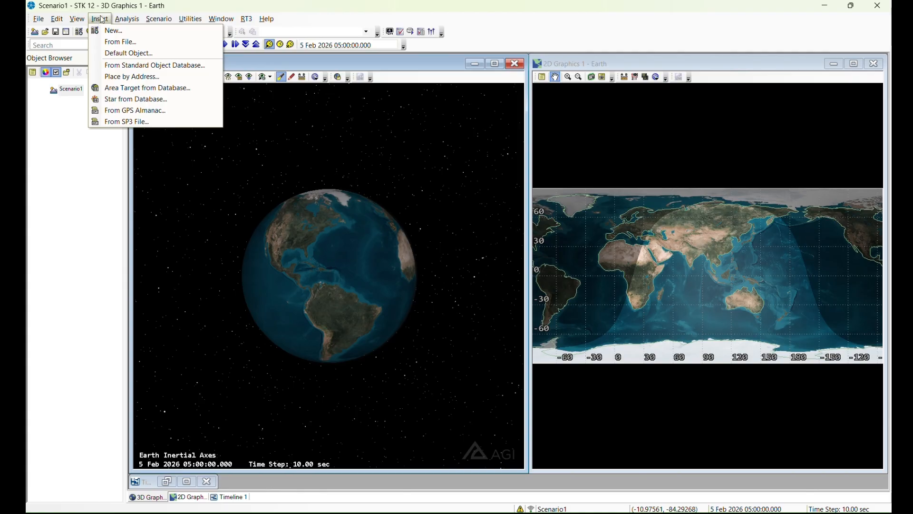
click(105, 32)
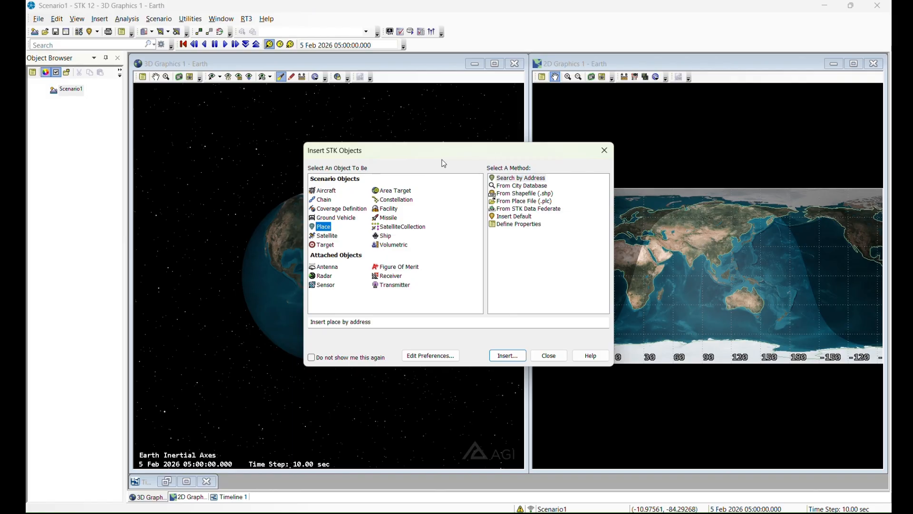
drag(445, 154, 447, 150)
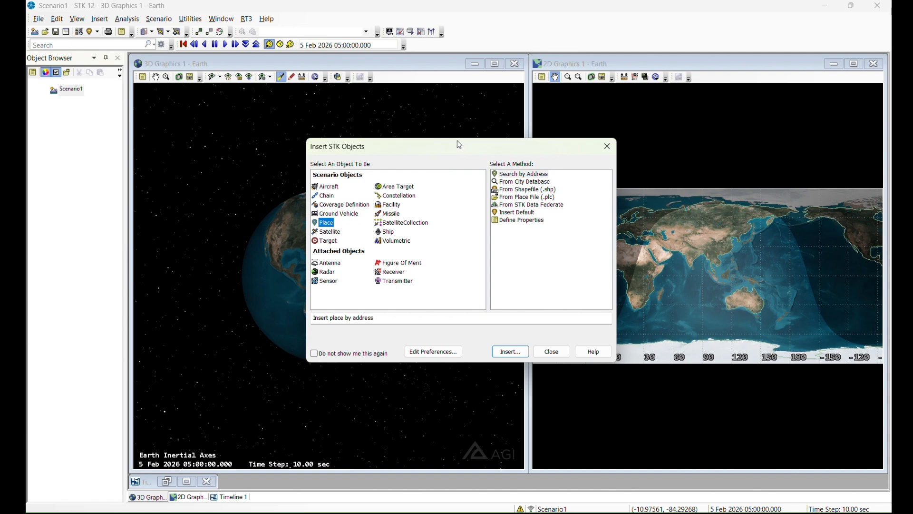
click(449, 355)
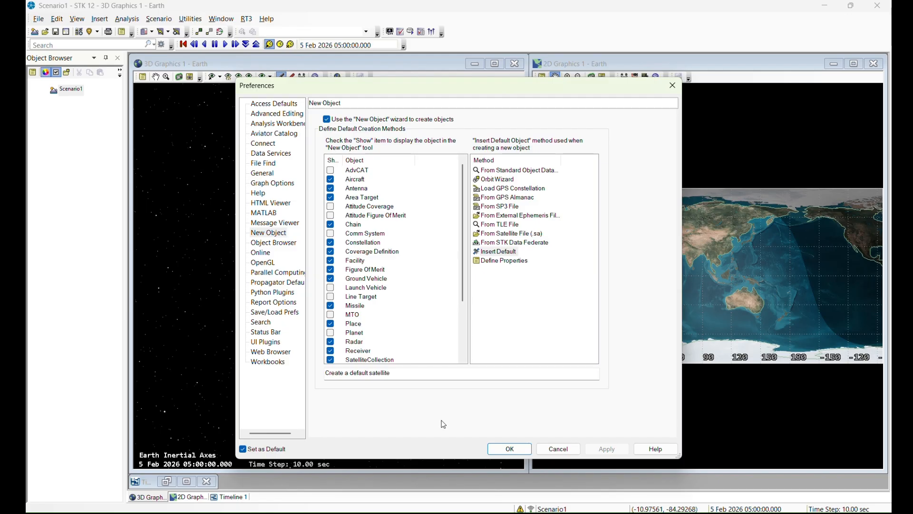
Step: Enable Planet among the object types shown in the New Object tool and apply the preferences
scroll(438, 284, down, 3)
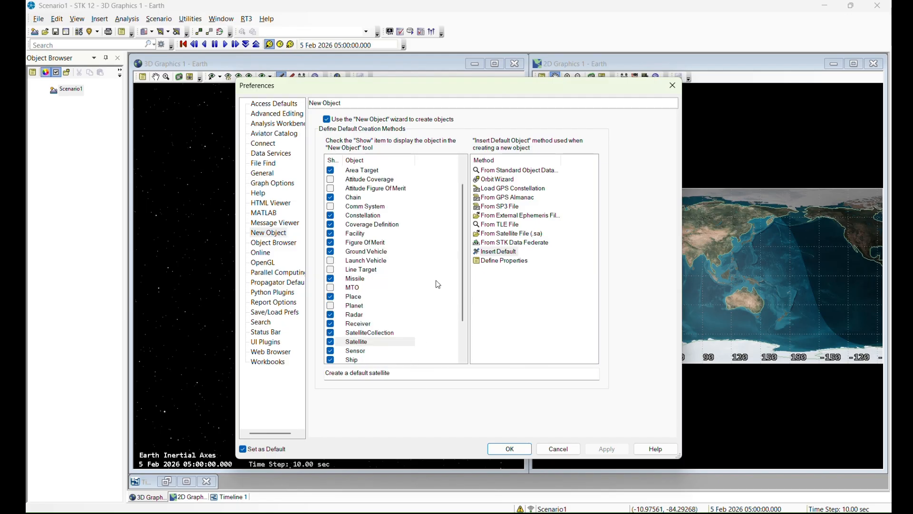
scroll(438, 284, up, 3)
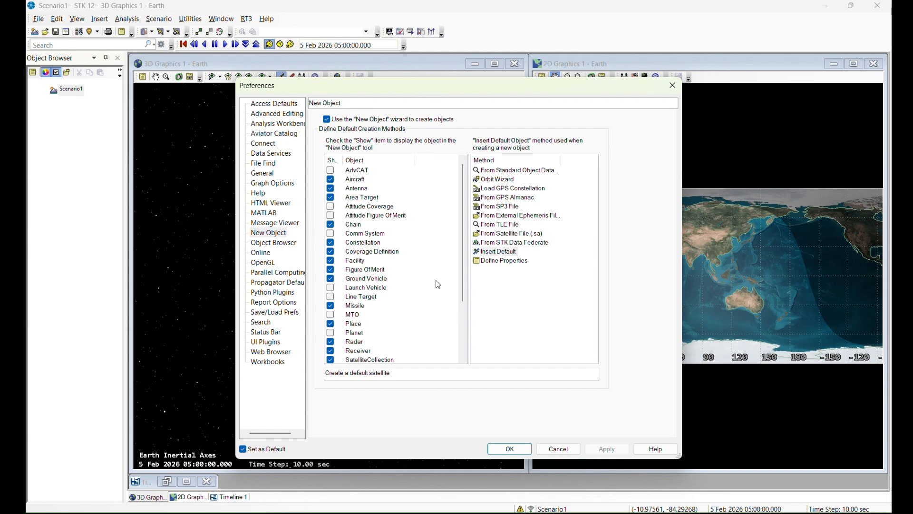
scroll(439, 284, down, 1)
scroll(439, 285, up, 1)
scroll(437, 283, down, 1)
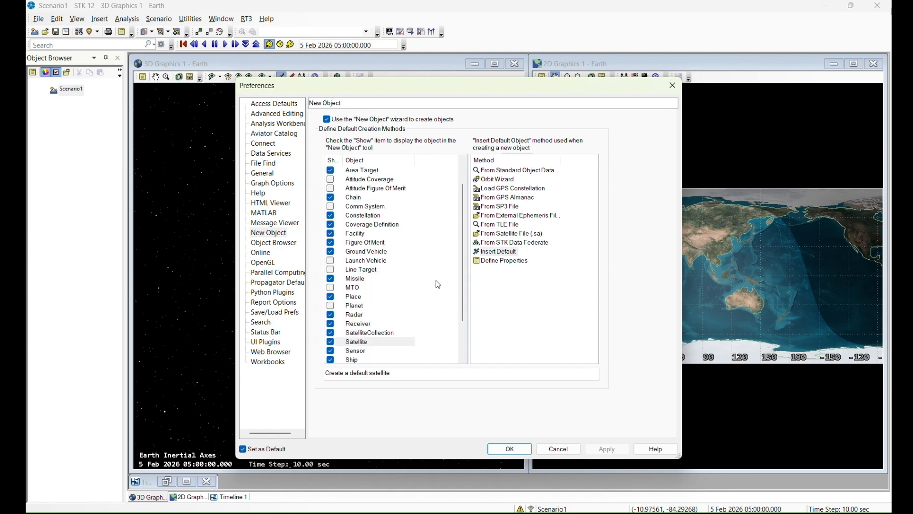
click(330, 306)
scroll(407, 297, up, 1)
click(605, 448)
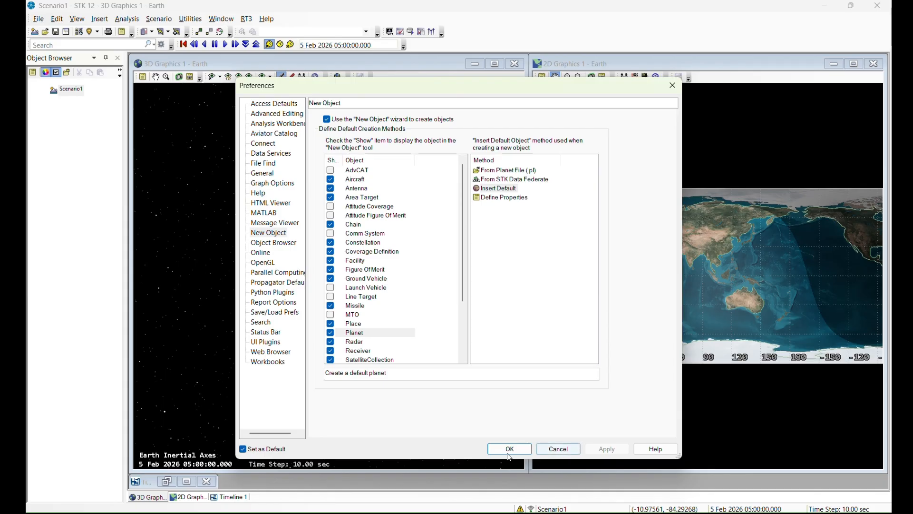
Step: Accept the preferences and start inserting a Place object using the From City Database method
click(511, 451)
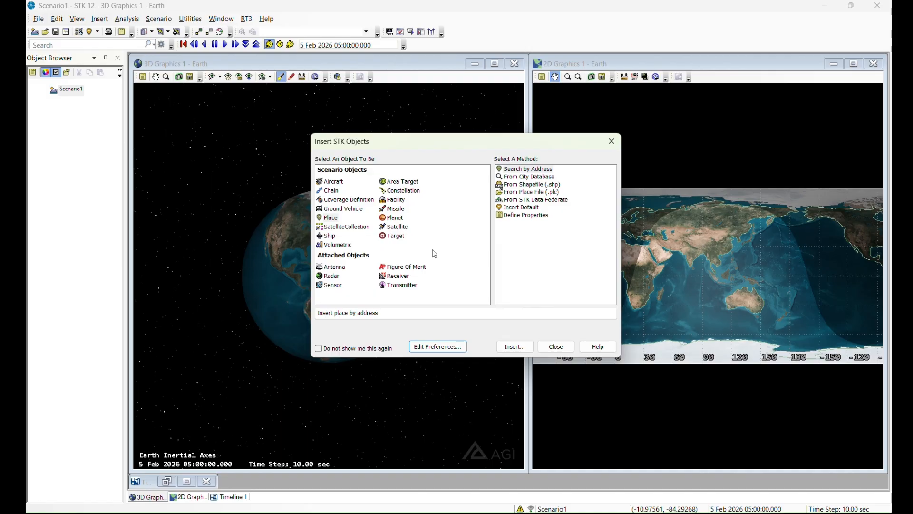
click(331, 219)
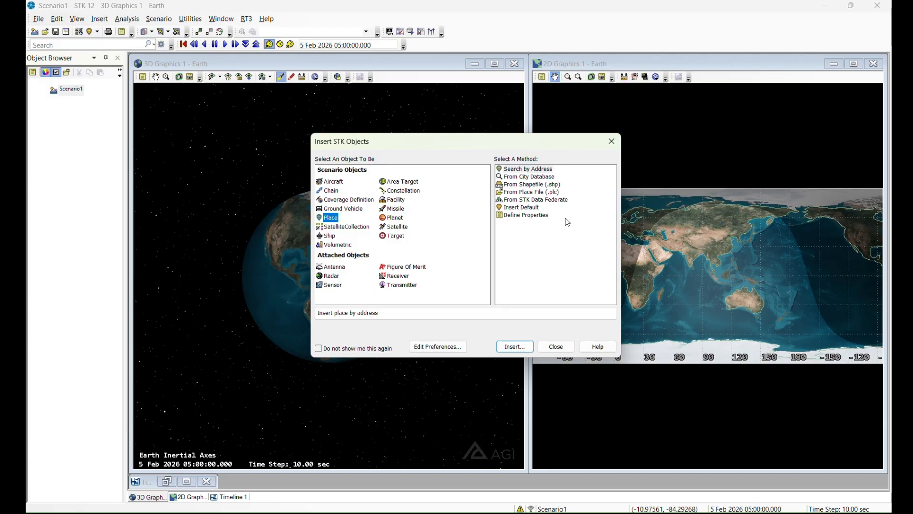
click(549, 178)
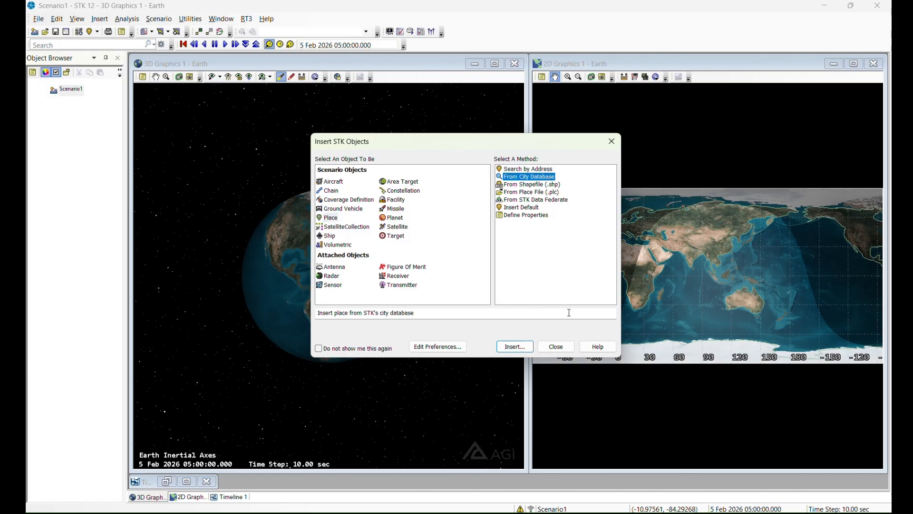
click(529, 347)
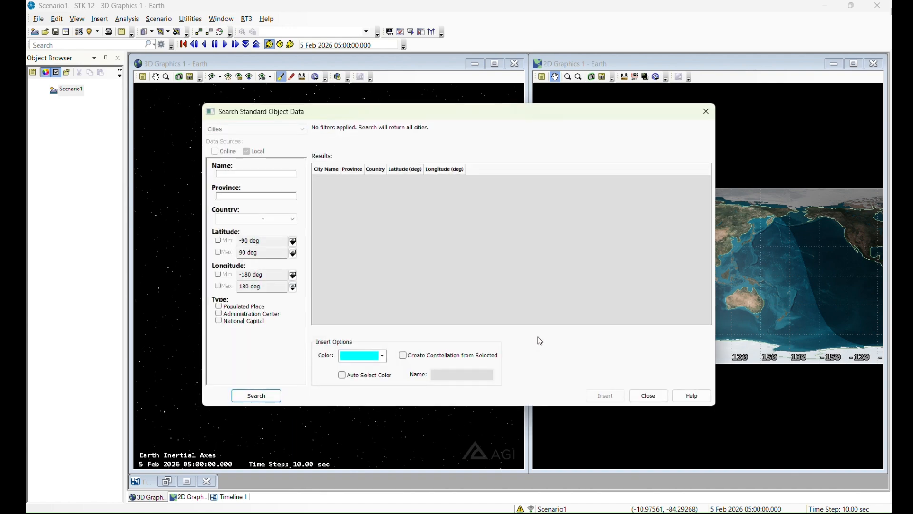
Step: Search the city database for Blacksburg
click(266, 174)
text(Bkasburg)
drag(256, 174, 200, 169)
text(Blacksburg)
click(260, 395)
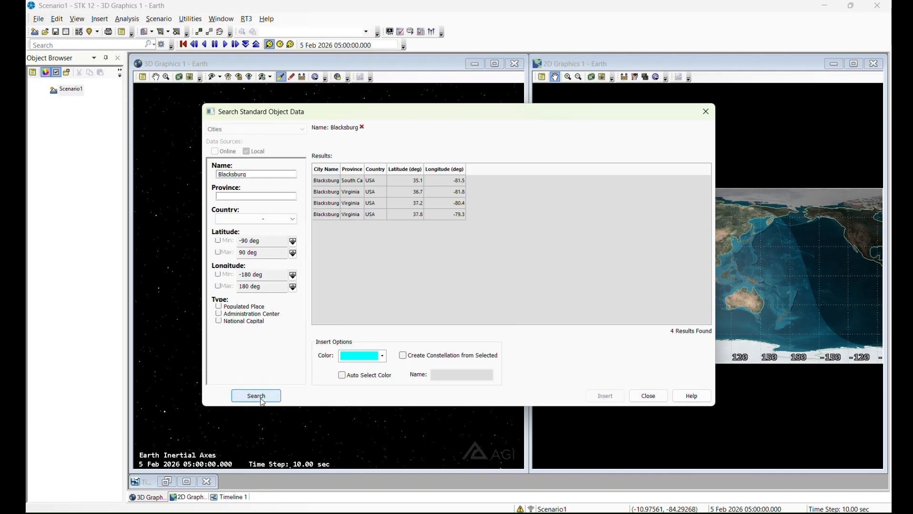
Step: Insert the Blacksburg, Virginia entry at latitude 36.7 and longitude -81.8 in cyan, and close the insertion tools
click(403, 192)
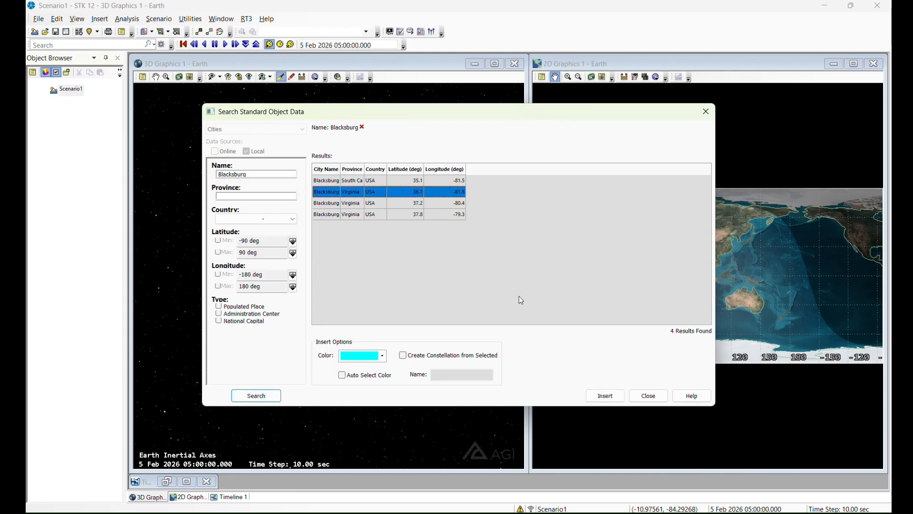
click(383, 357)
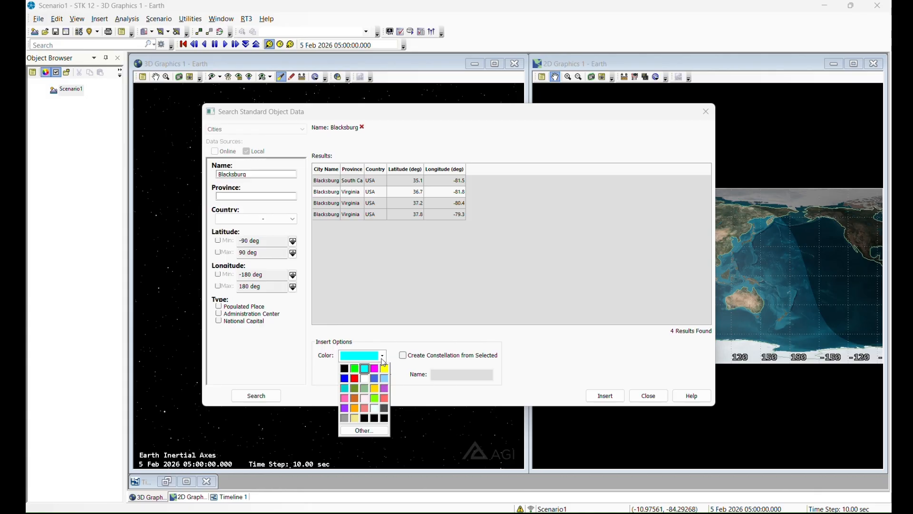
click(448, 192)
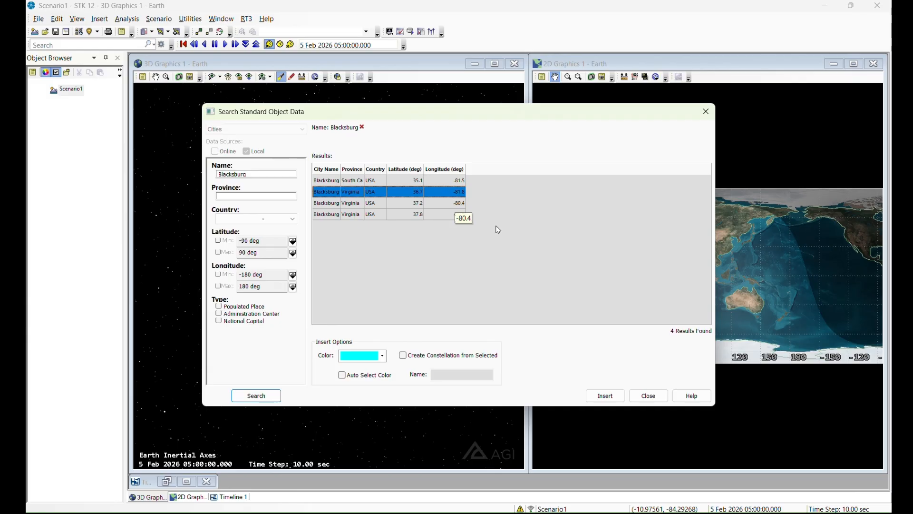
click(603, 397)
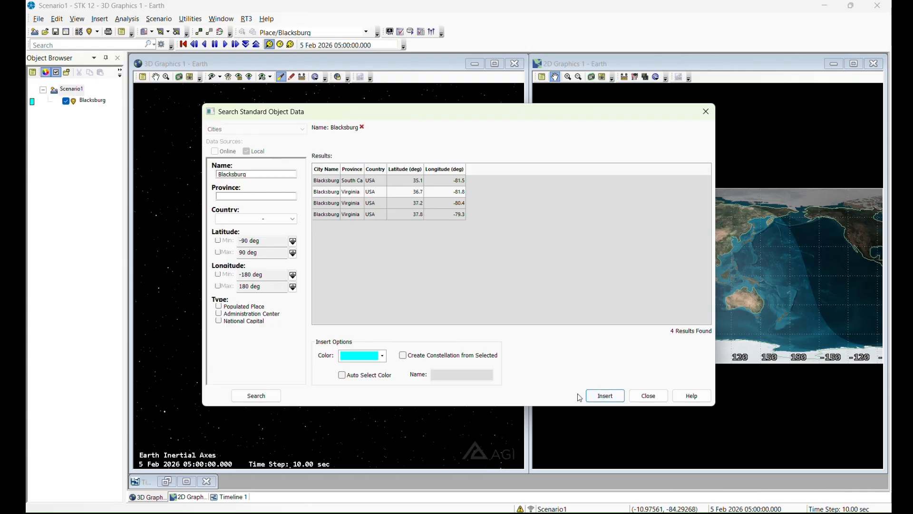
click(605, 395)
click(648, 396)
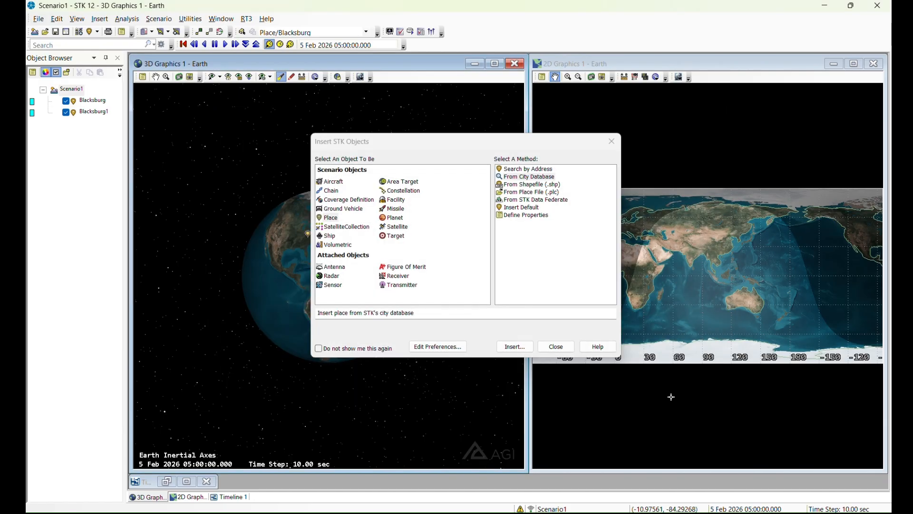
click(564, 348)
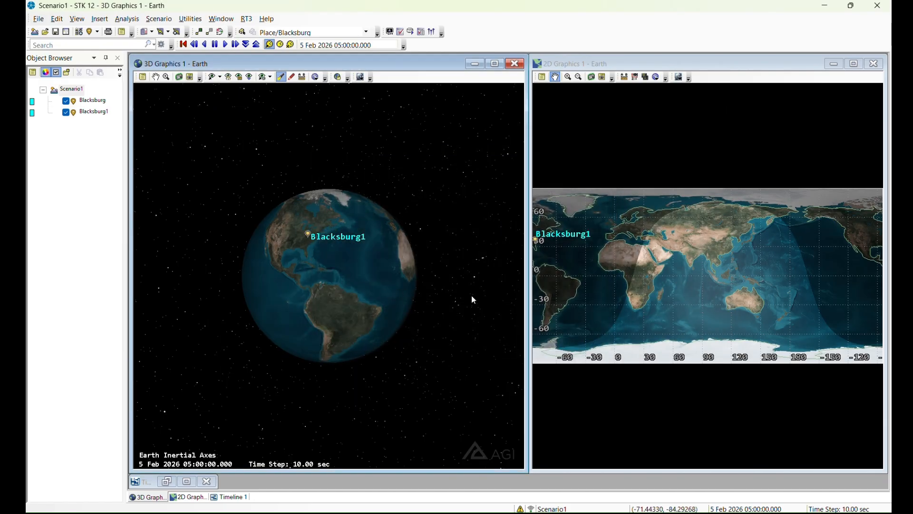
Step: Center the 2D map on the Americas and delete the duplicate place Blacksburg1 from the scenario
drag(594, 295, 725, 306)
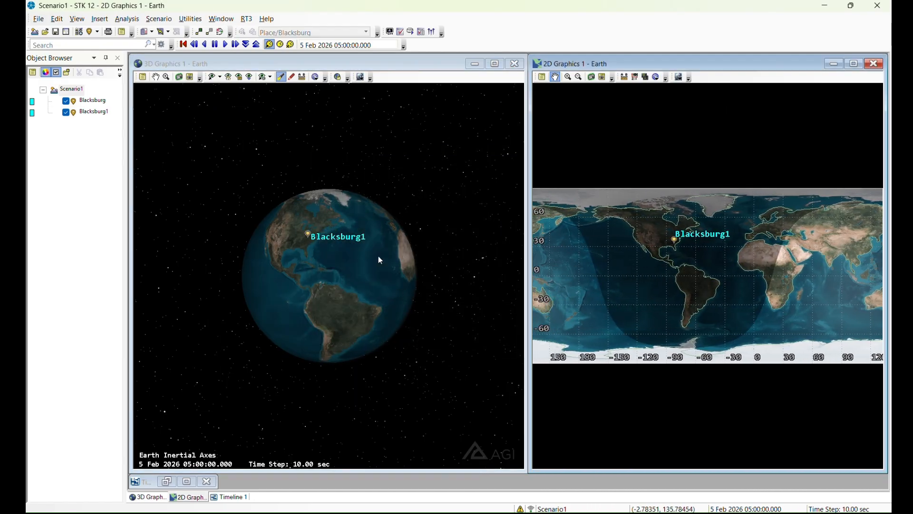
click(95, 112)
key(Delete)
key(Return)
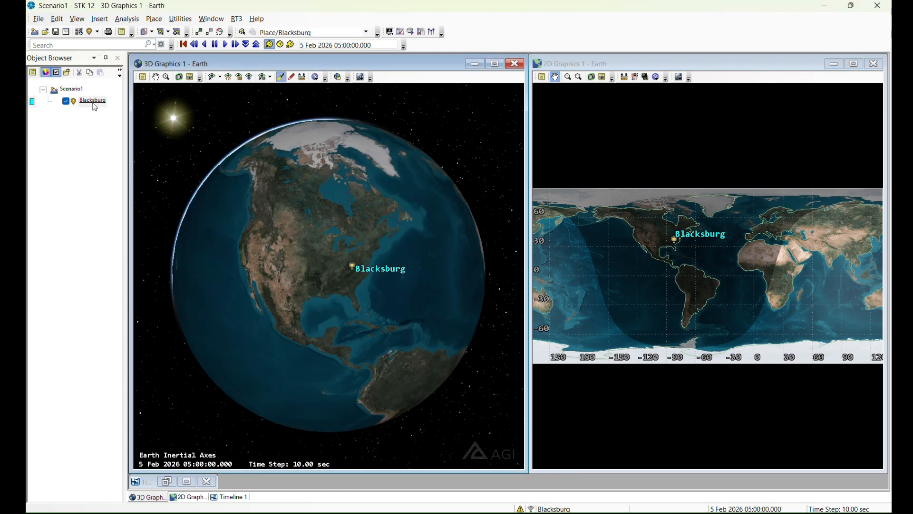
Step: Zoom to Blacksburg in the 3D graphics window, look at its surroundings, and restore the home view facing the Americas
click(95, 106)
right_click(97, 106)
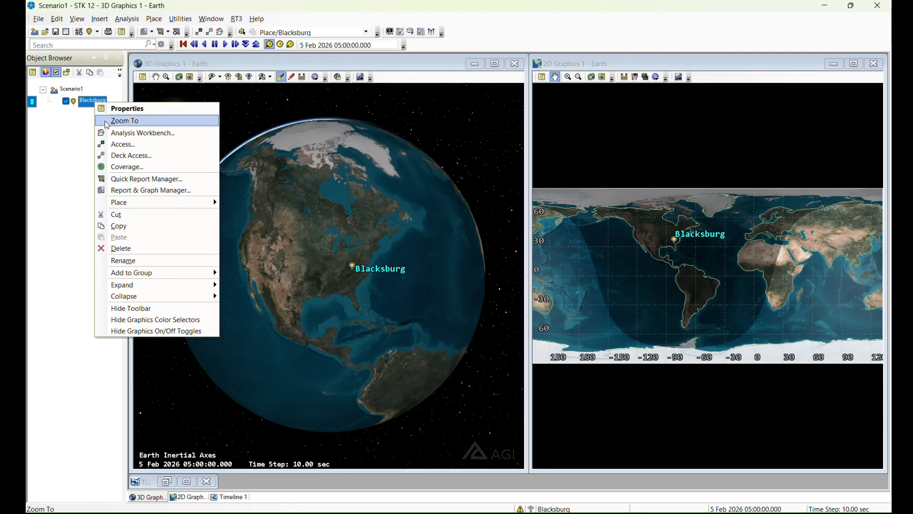
click(107, 123)
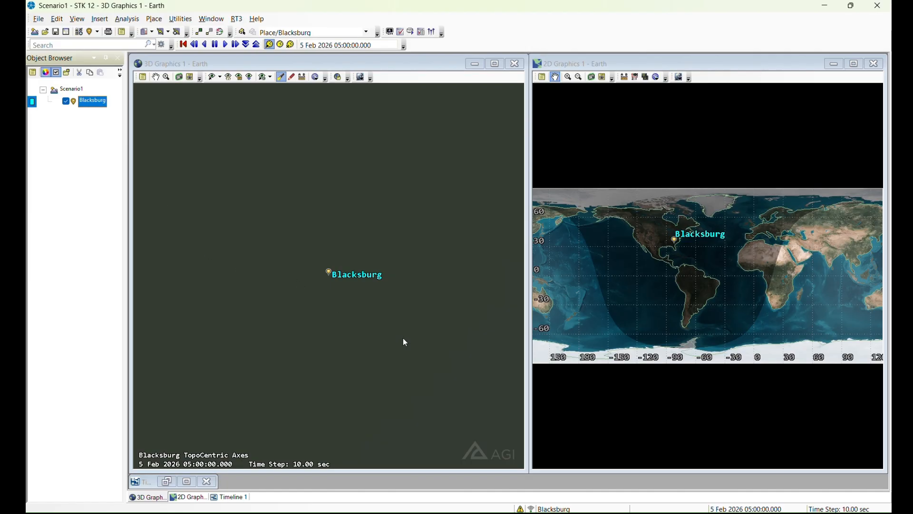
right_drag(398, 356, 399, 164)
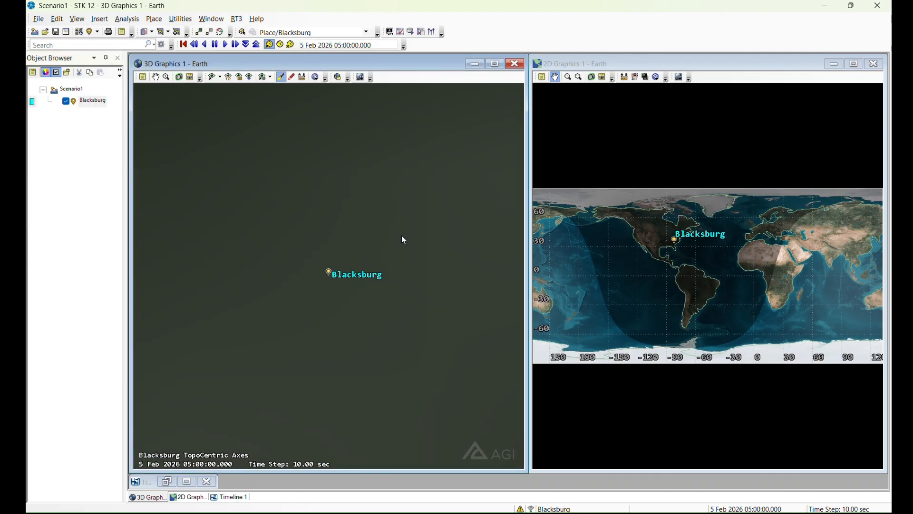
right_drag(410, 370, 373, 173)
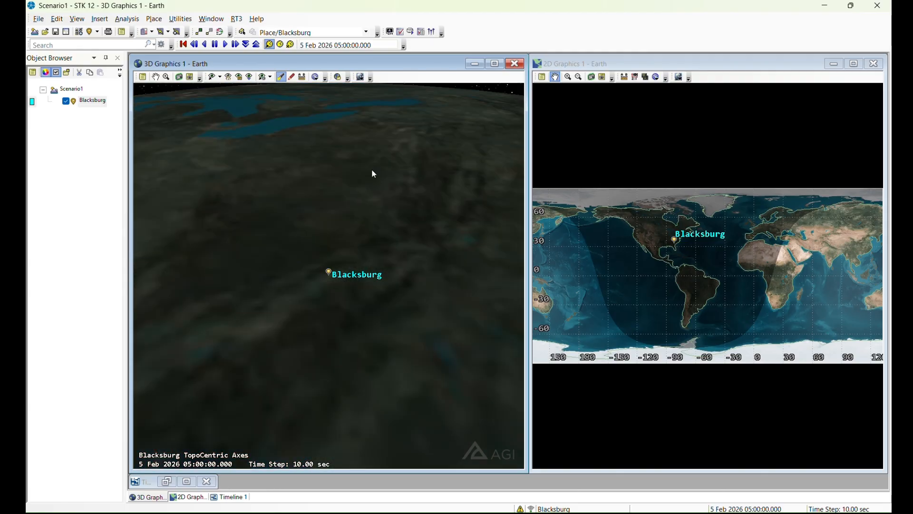
click(229, 76)
drag(304, 237, 351, 253)
Step: Start inserting a Satellite object using the From Standard Object Database method
click(99, 19)
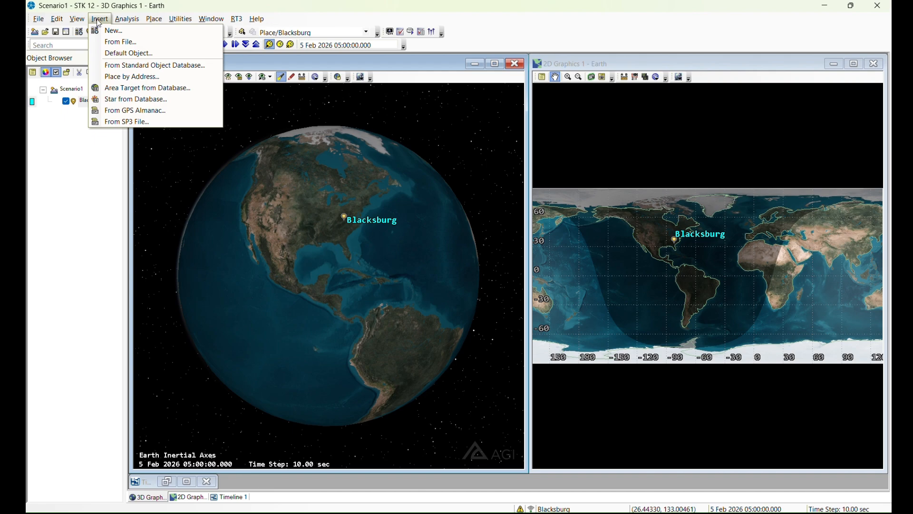
click(109, 31)
click(395, 227)
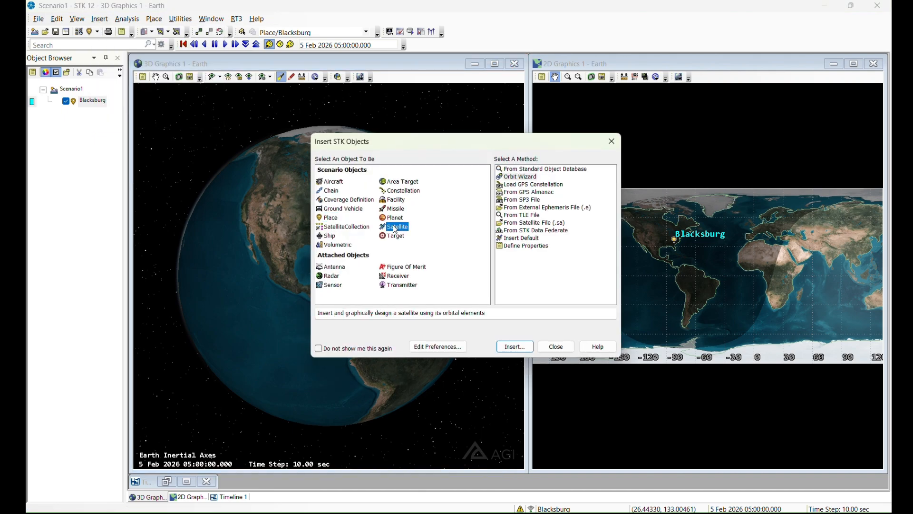
click(561, 170)
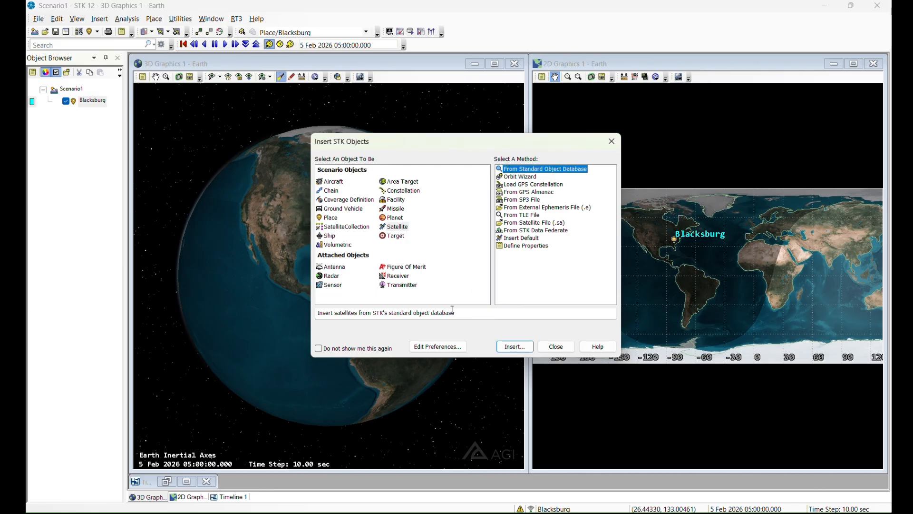
click(525, 348)
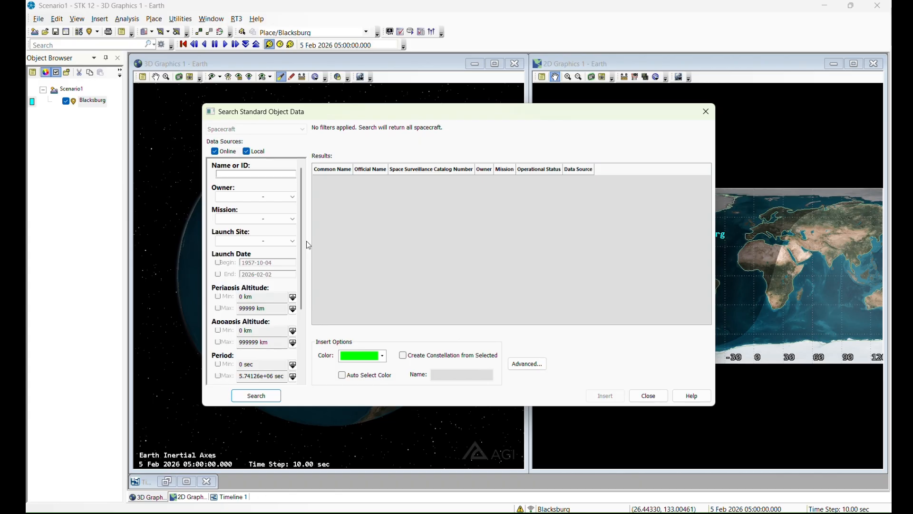
Step: Search the spacecraft database for the name ISS
text(ISS)
key(Return)
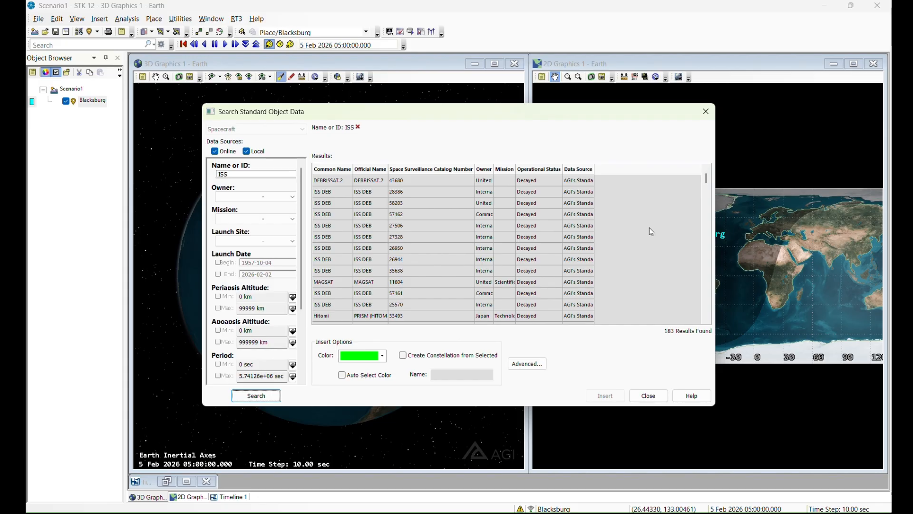
click(406, 14)
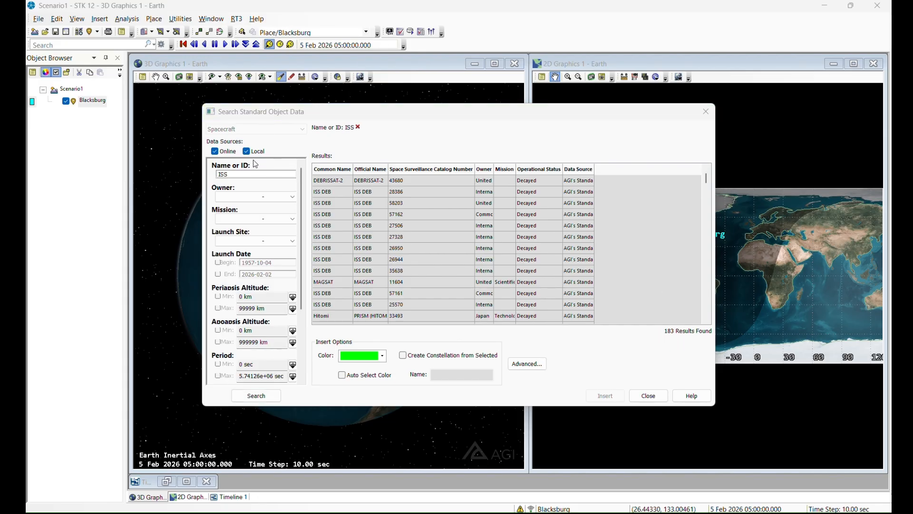
Step: Replace the spacecraft name filter with zarya and run the search
click(246, 177)
double_click(247, 176)
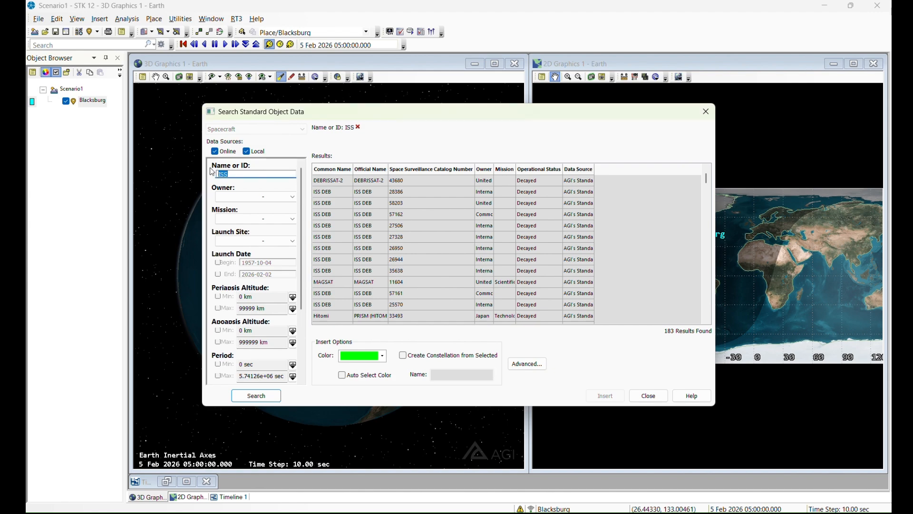
key(Caps_Lock)
text(zar)
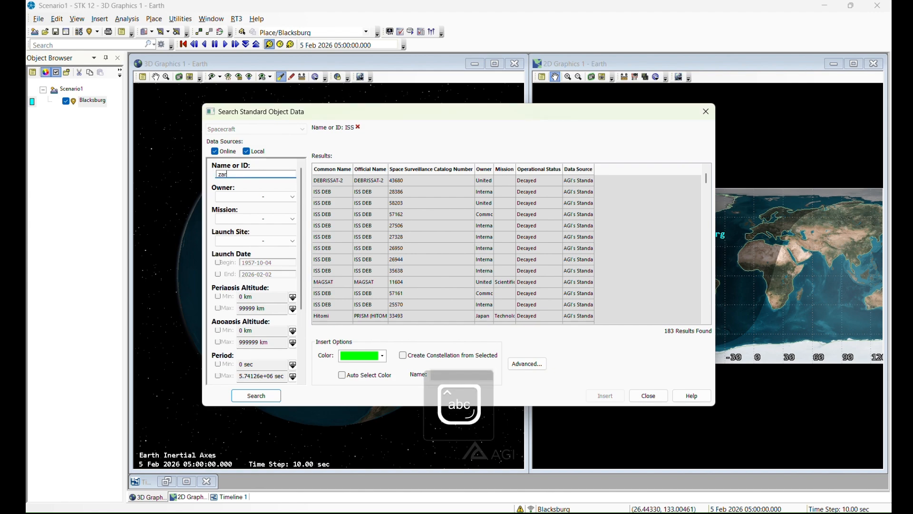
text(ya)
key(Return)
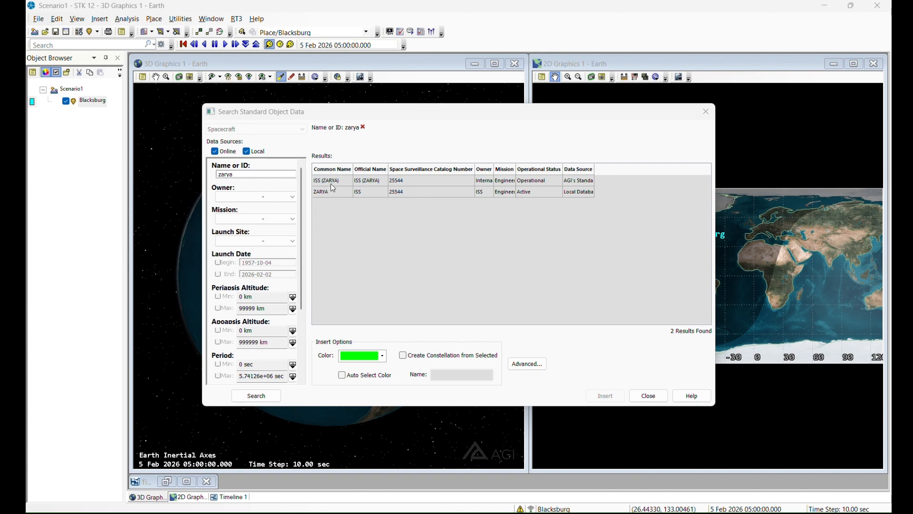
Step: Insert the operational ISS (ZARYA) spacecraft in green and close the insertion tools
click(344, 183)
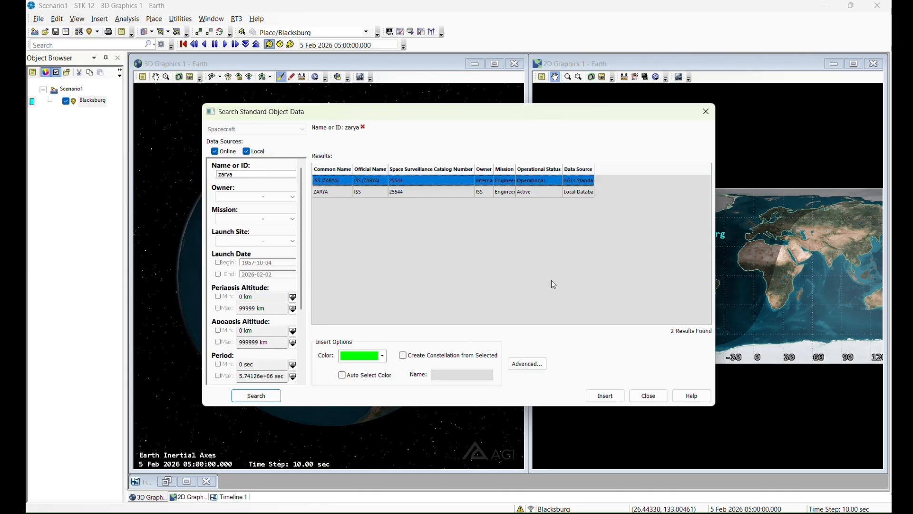
click(382, 356)
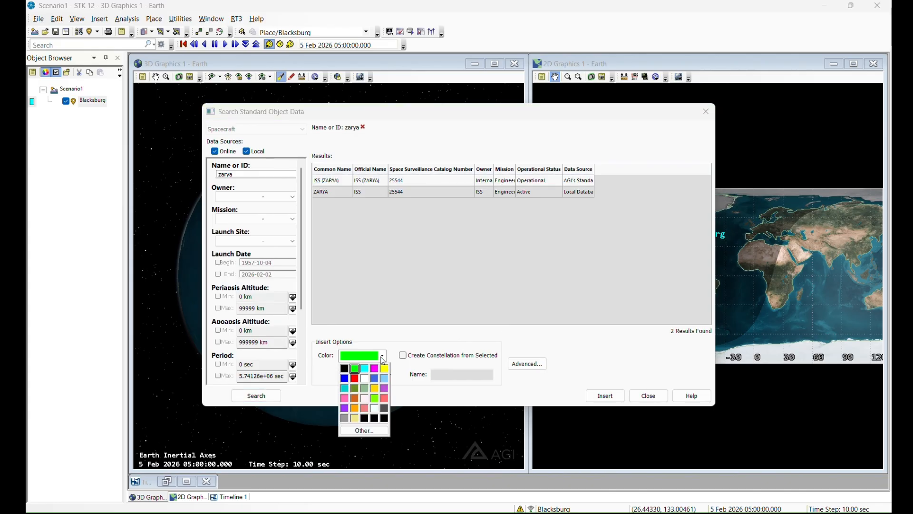
click(384, 360)
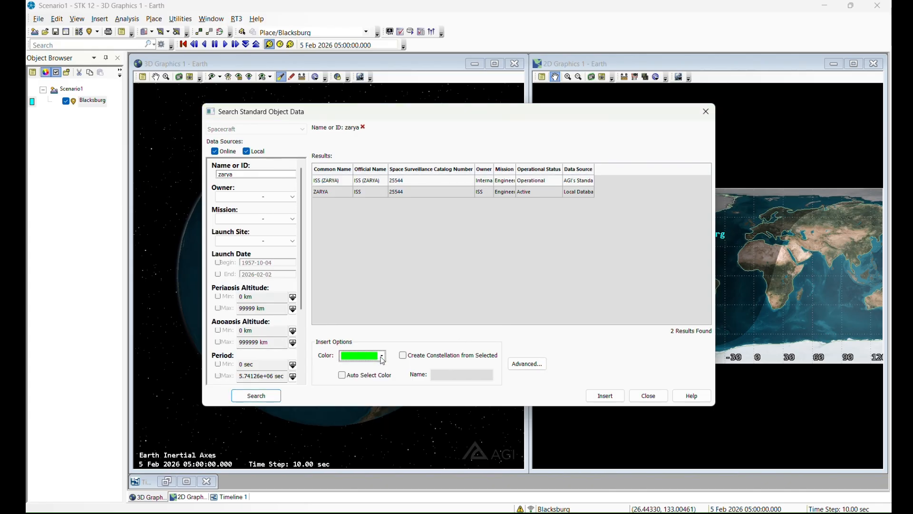
click(605, 395)
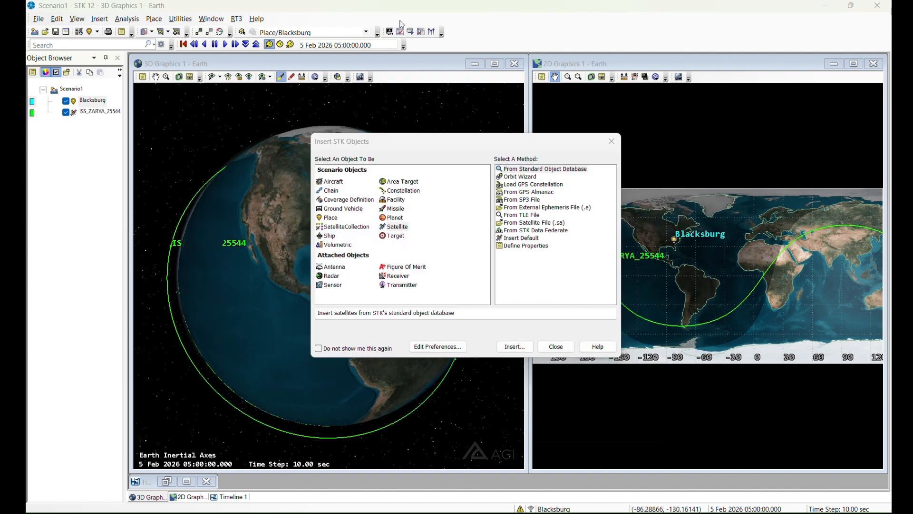
click(556, 346)
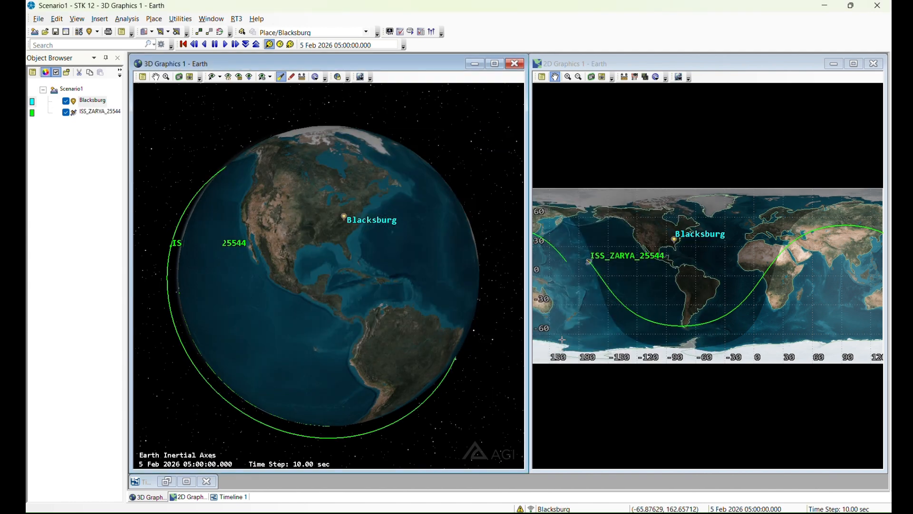
Step: Examine the ISS orbit around the 3D globe and its ground track on the 2D map
scroll(279, 332, down, 2)
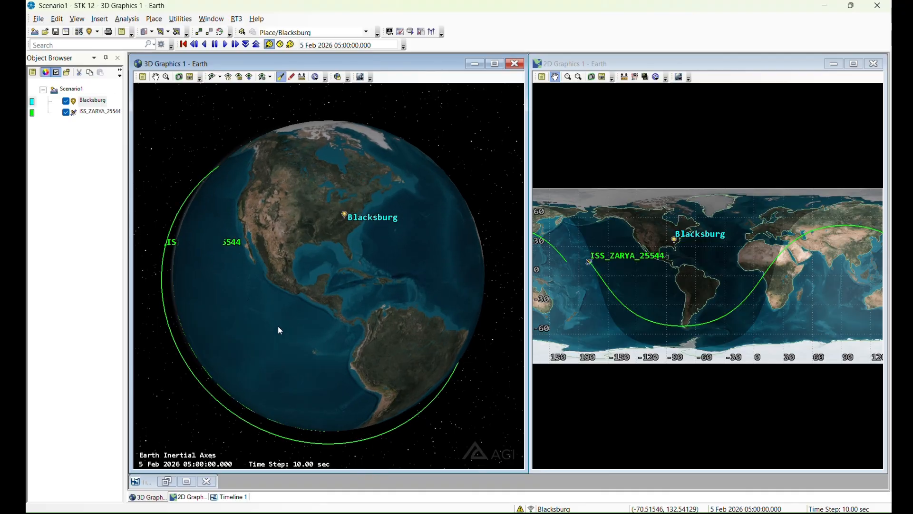
drag(280, 330, 778, 316)
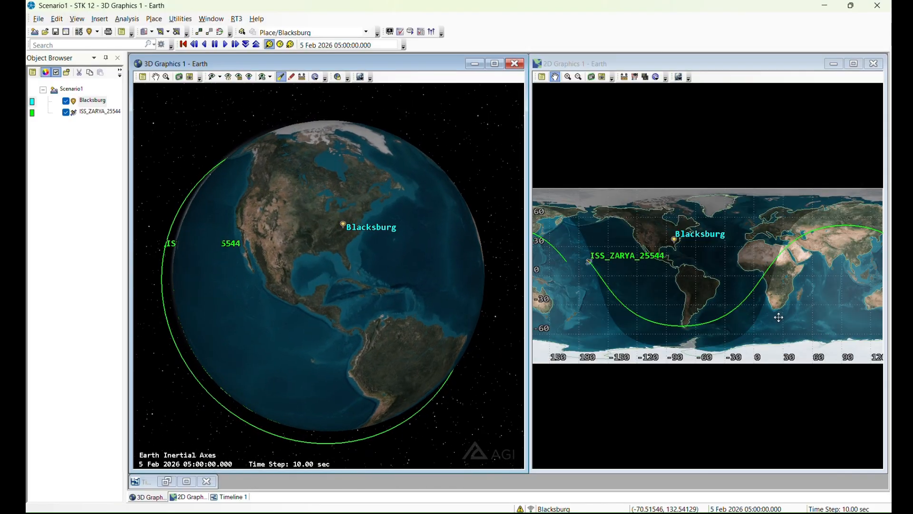
click(706, 282)
drag(707, 282, 414, 305)
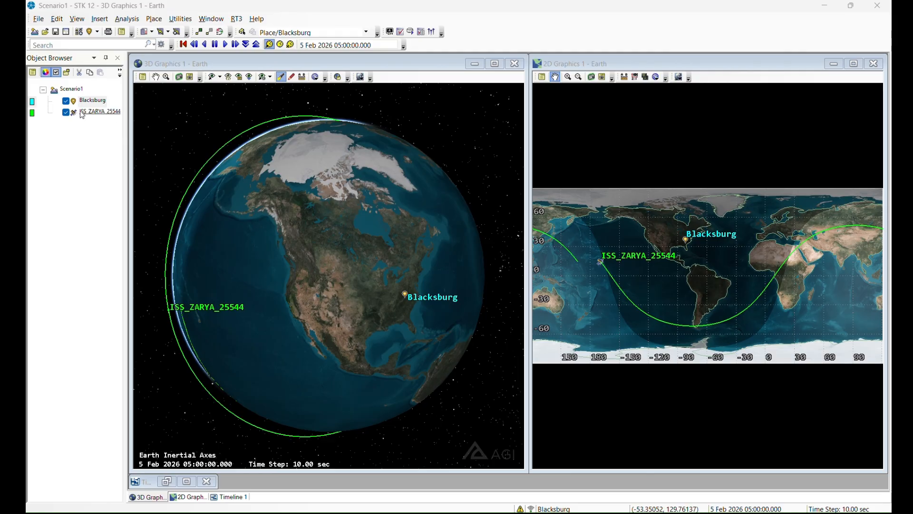
Step: Zoom the 3D view to the ISS_ZARYA_25544 satellite and examine its model up close from different angles
right_click(85, 113)
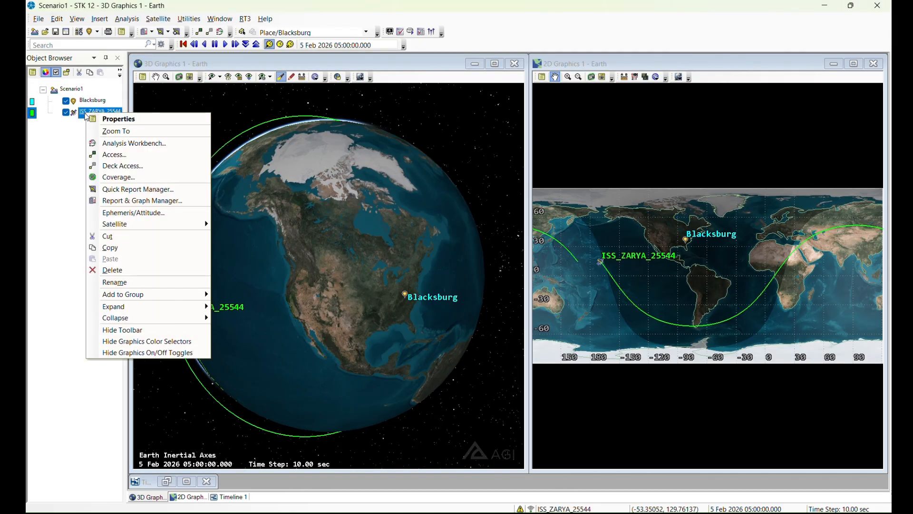
click(116, 131)
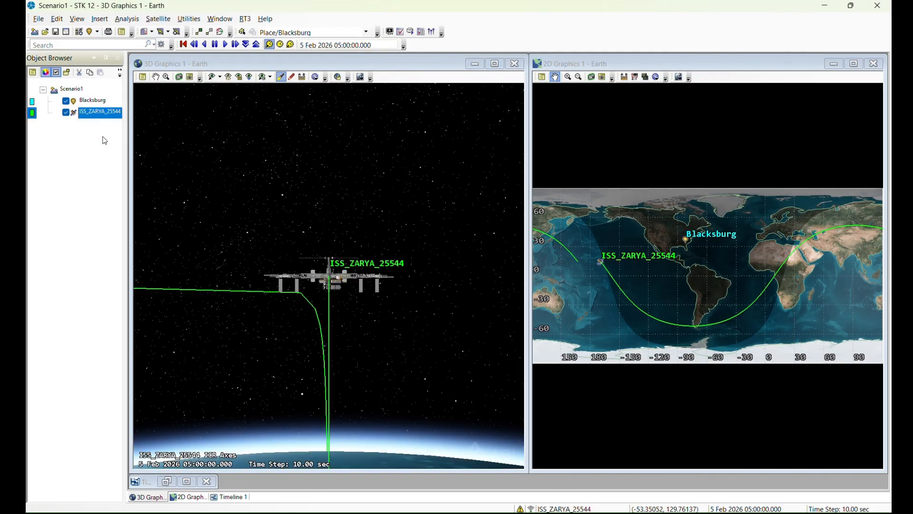
right_drag(327, 294, 312, 395)
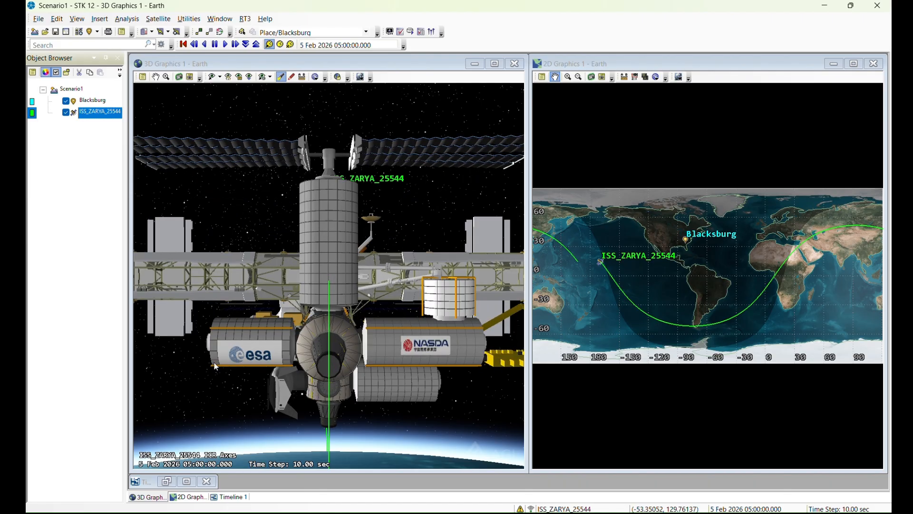
scroll(363, 392, down, 5)
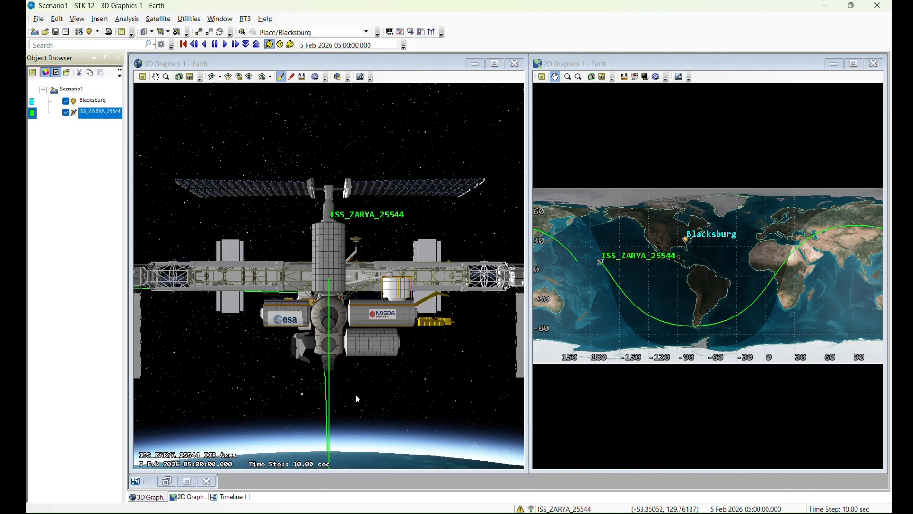
drag(356, 394, 423, 325)
mouse_move(343, 316)
mouse_down()
mouse_move(322, 307)
mouse_move(328, 312)
mouse_up()
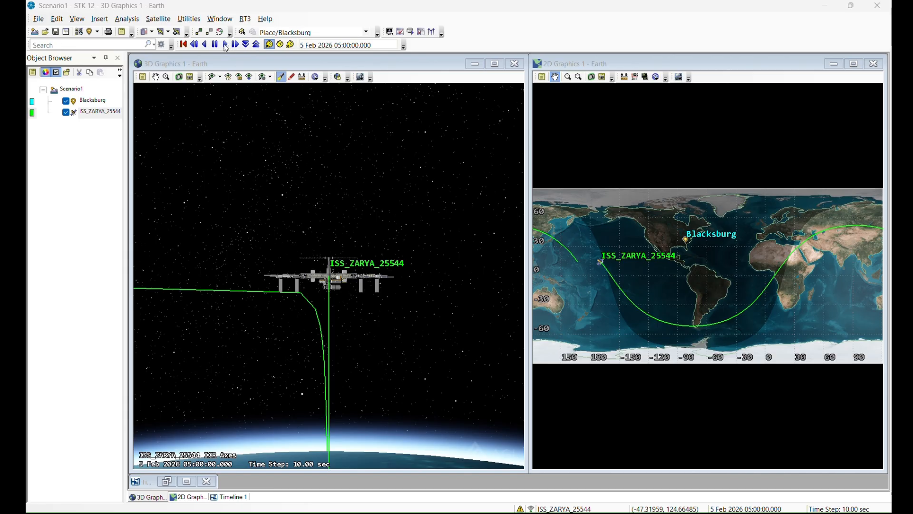
Step: Play the scenario animation around the ISS with the time step raised to 14400 sec, and reset it to the start
click(226, 44)
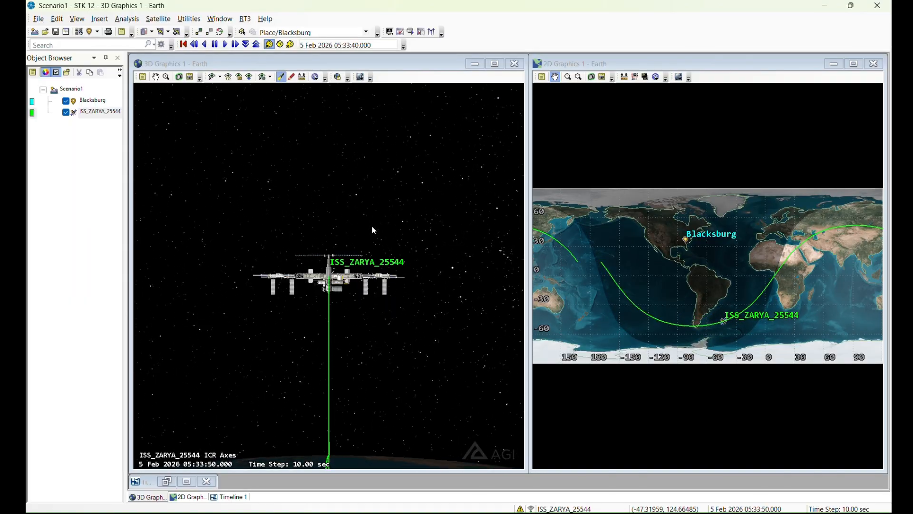
drag(370, 227, 454, 323)
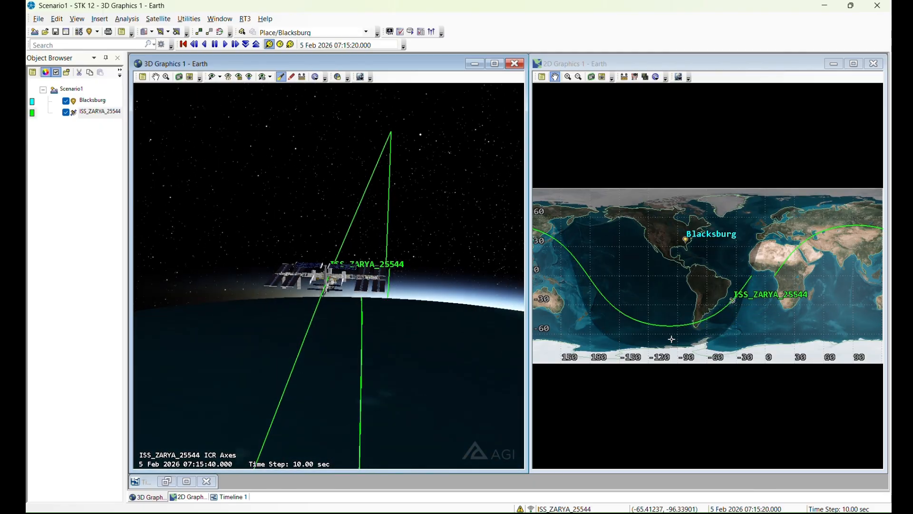
click(257, 45)
click(256, 44)
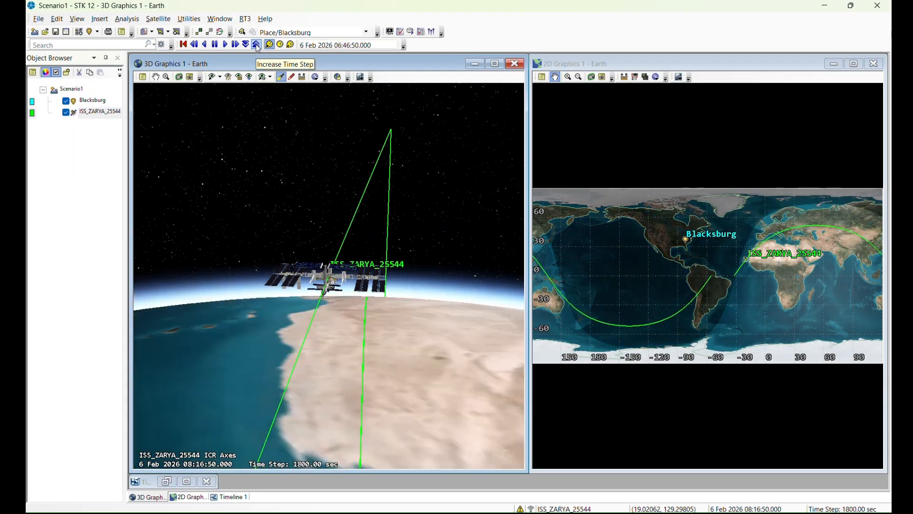
click(256, 45)
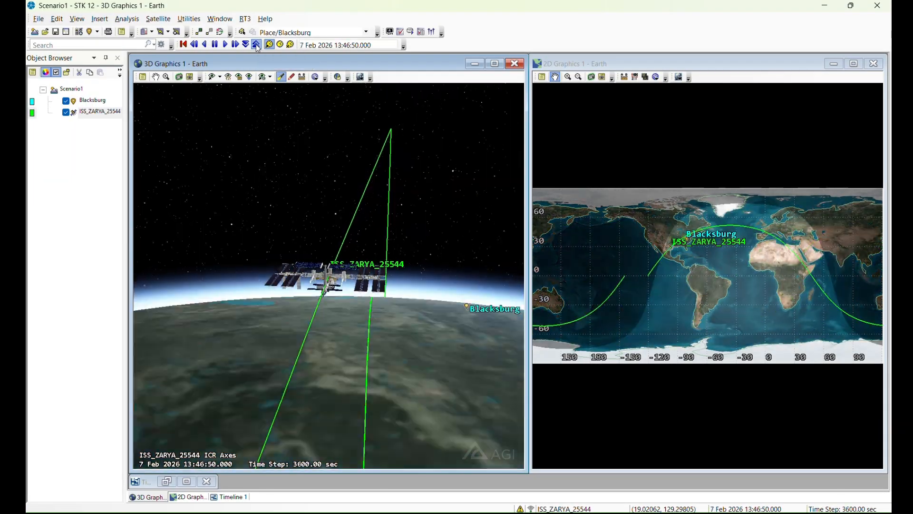
click(257, 44)
click(257, 45)
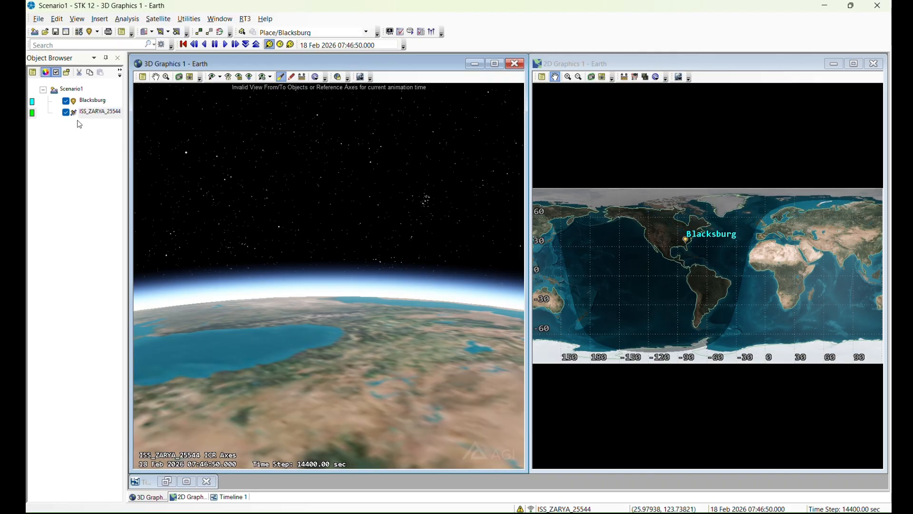
click(184, 47)
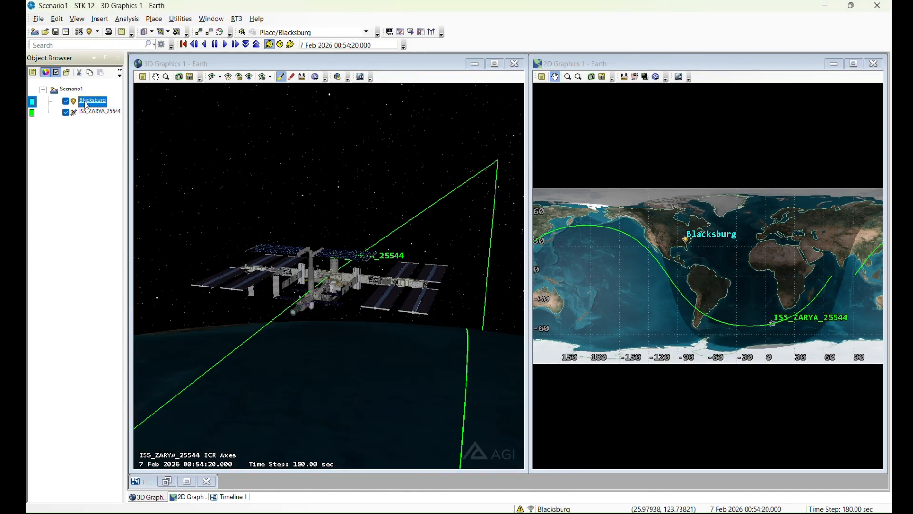
Step: Compute access from Blacksburg to ISS_ZARYA_25544 using object time periods and generate the access report
right_click(85, 100)
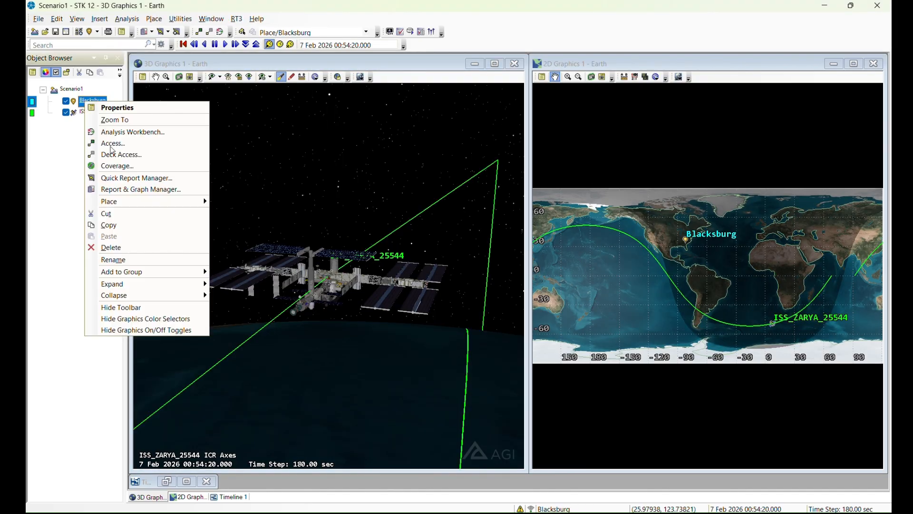
click(113, 144)
click(253, 190)
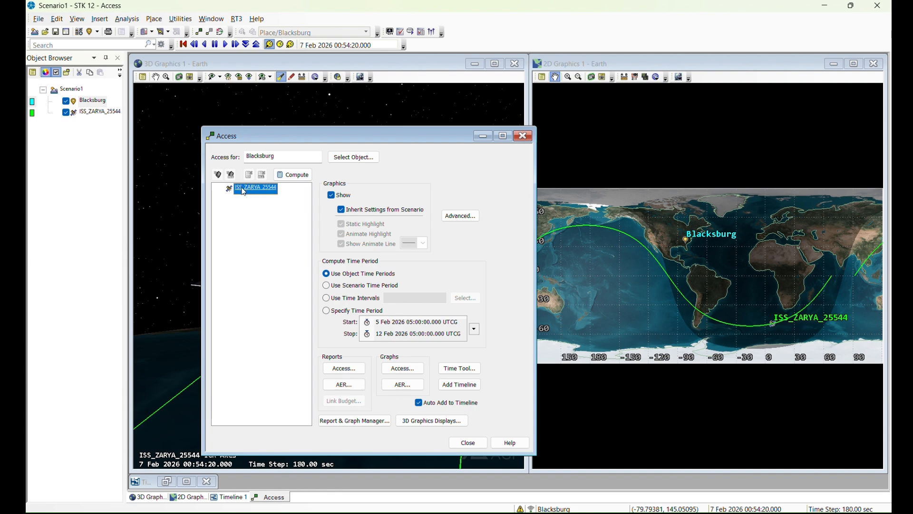
click(352, 368)
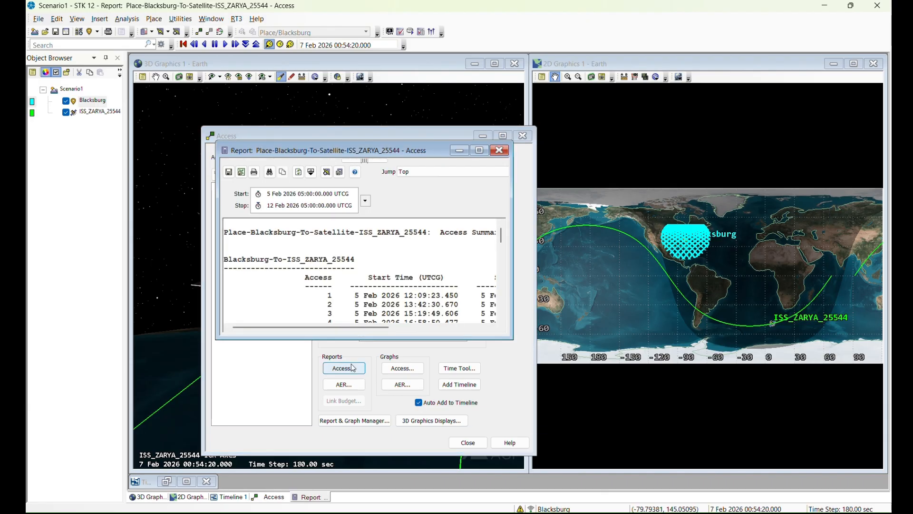
Step: Enlarge the access report window to show every column and review the start times, stop times and durations
click(479, 150)
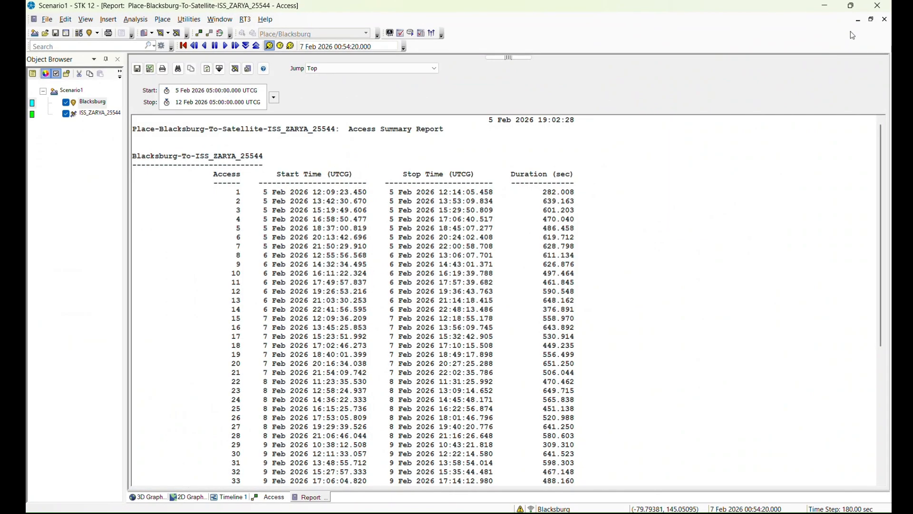
click(872, 19)
drag(419, 154, 370, 114)
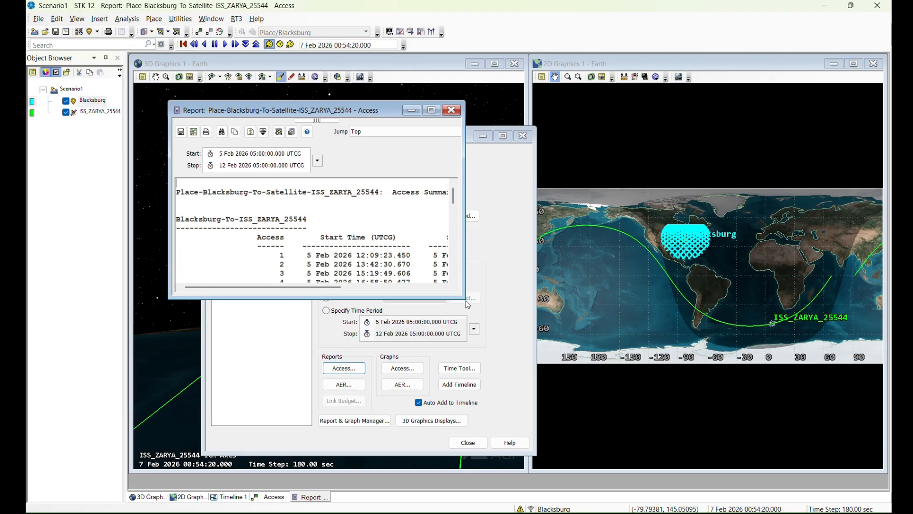
drag(466, 300, 771, 453)
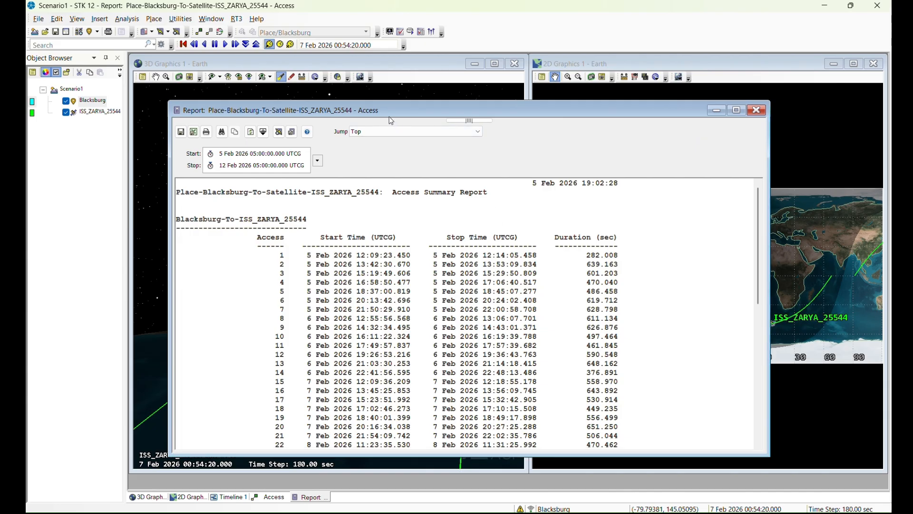
drag(366, 113, 363, 83)
scroll(449, 333, down, 10)
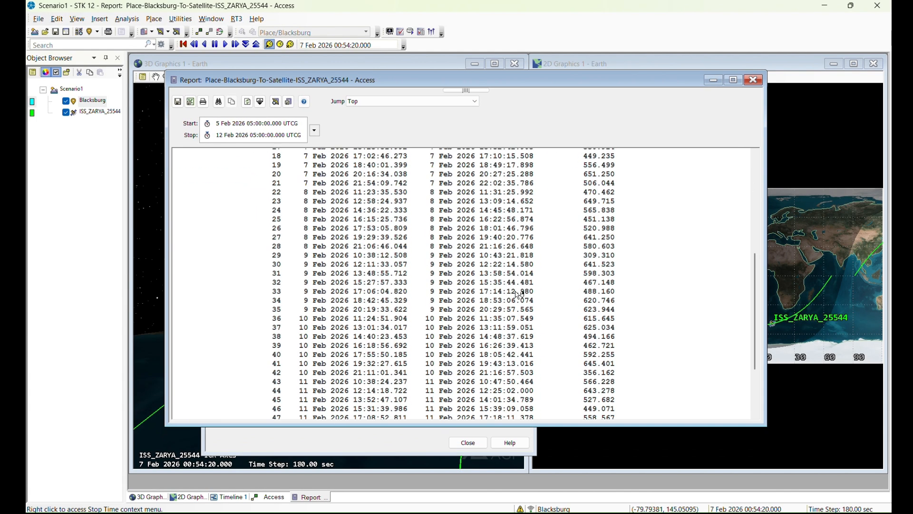
scroll(450, 360, up, 4)
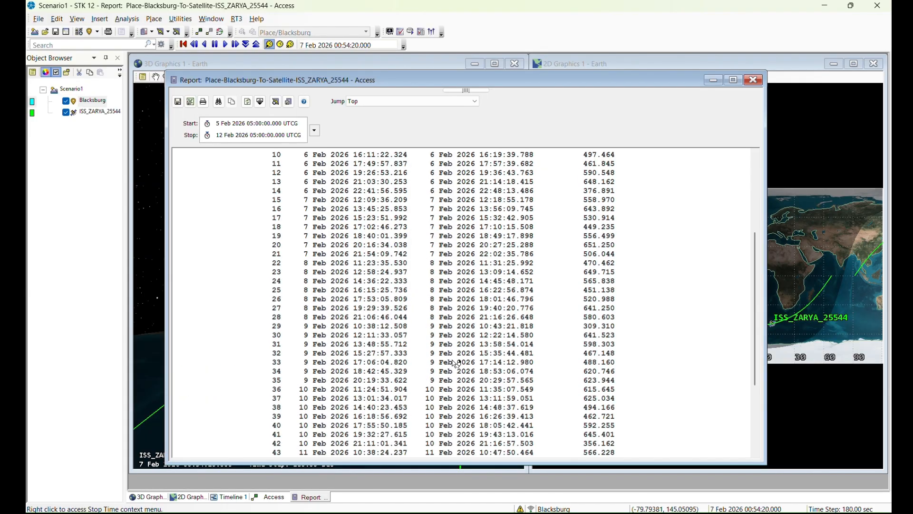
scroll(452, 366, down, 4)
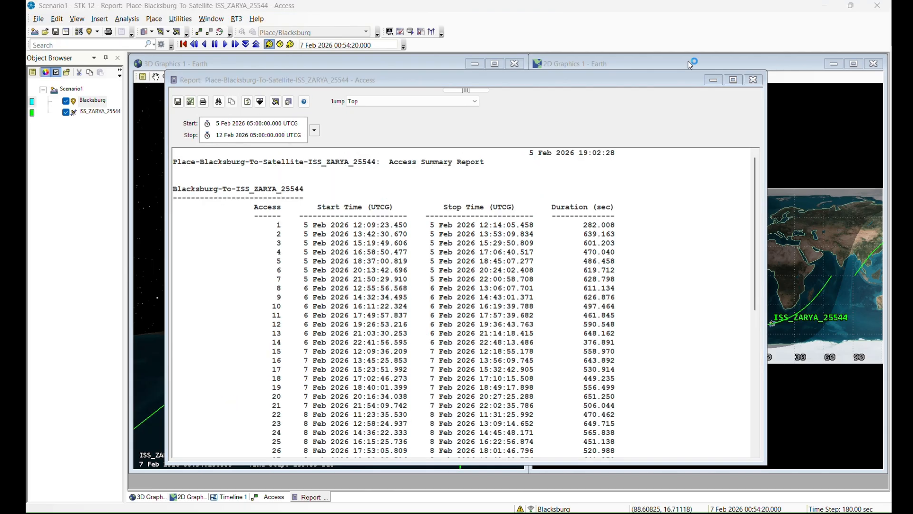
Step: Examine the highlighted access passes around Blacksburg up close on the 2D map
click(690, 64)
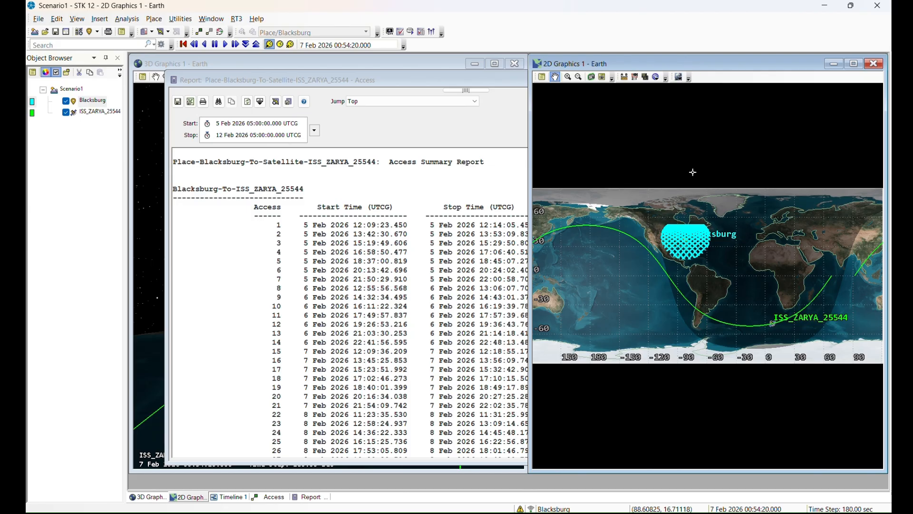
drag(629, 253, 645, 253)
click(568, 77)
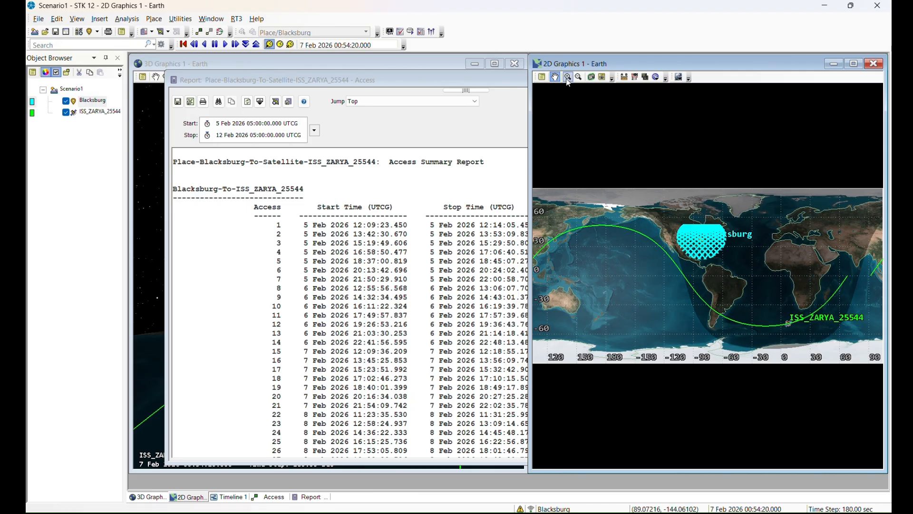
drag(657, 208, 773, 290)
scroll(813, 276, up, 1)
scroll(811, 275, down, 2)
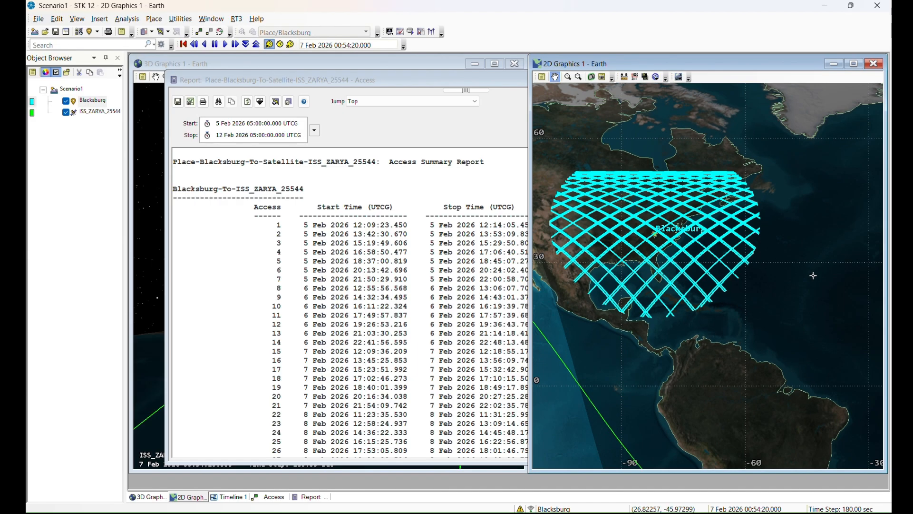
scroll(812, 275, up, 1)
scroll(617, 254, down, 1)
scroll(617, 253, up, 1)
scroll(577, 237, up, 1)
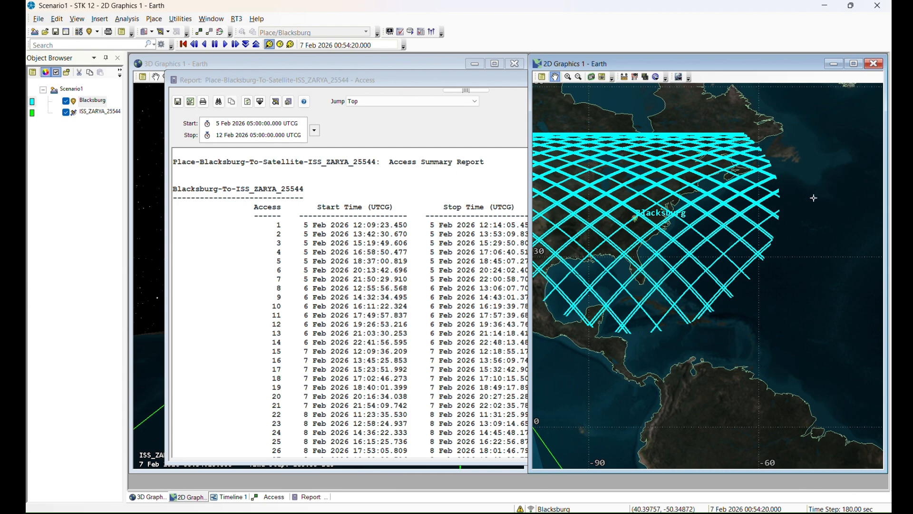
drag(793, 202, 850, 207)
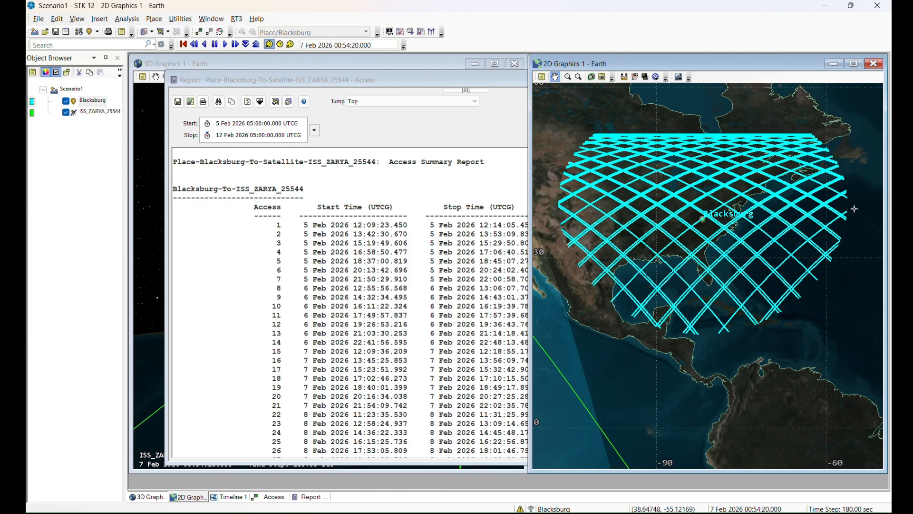
Step: Set the animation time to the start of access 37, 10 Feb 2026 13:01:34.017, from the access report
click(305, 389)
scroll(306, 389, down, 6)
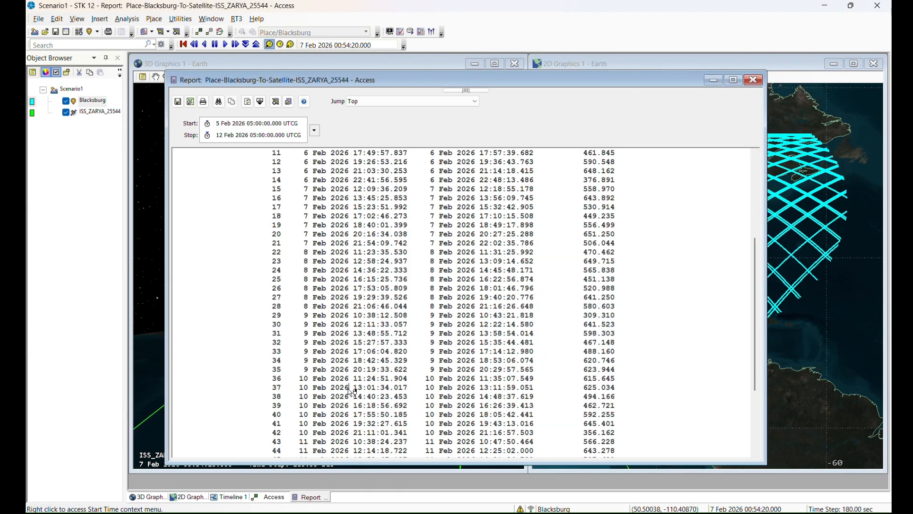
drag(339, 388, 306, 389)
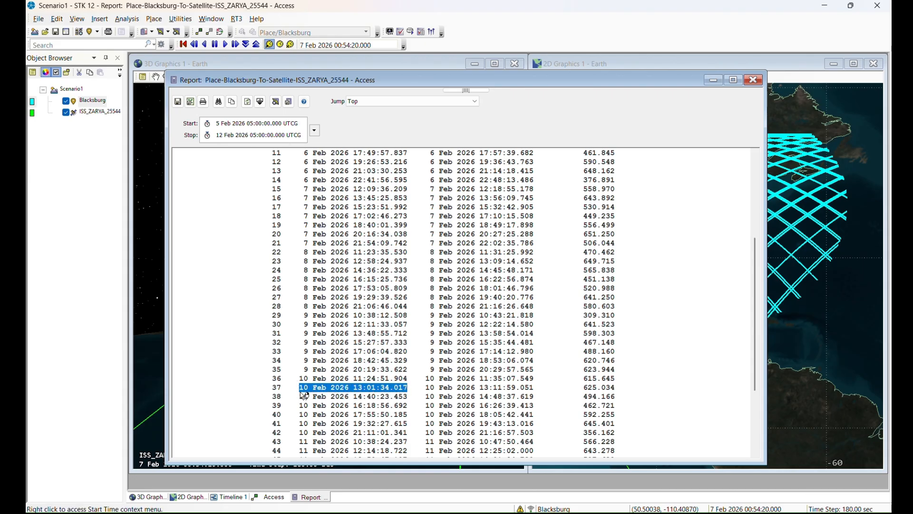
right_click(321, 393)
mouse_move(383, 268)
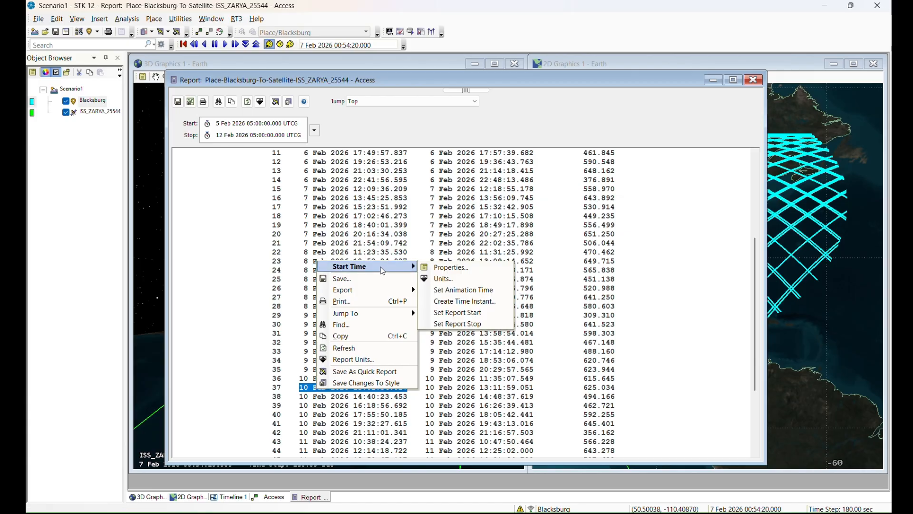
click(454, 289)
Step: Examine the access line between the ISS and Blacksburg on the 2D map and around the satellite in 3D
click(643, 65)
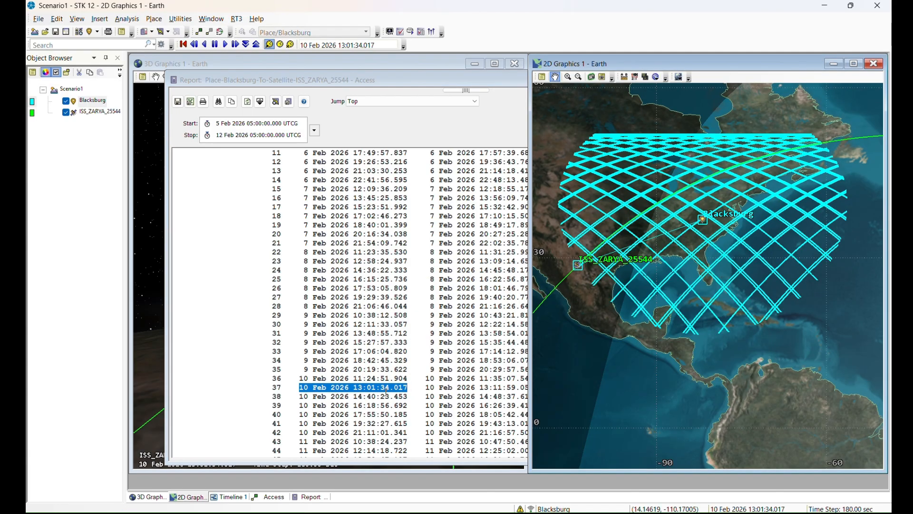
click(272, 65)
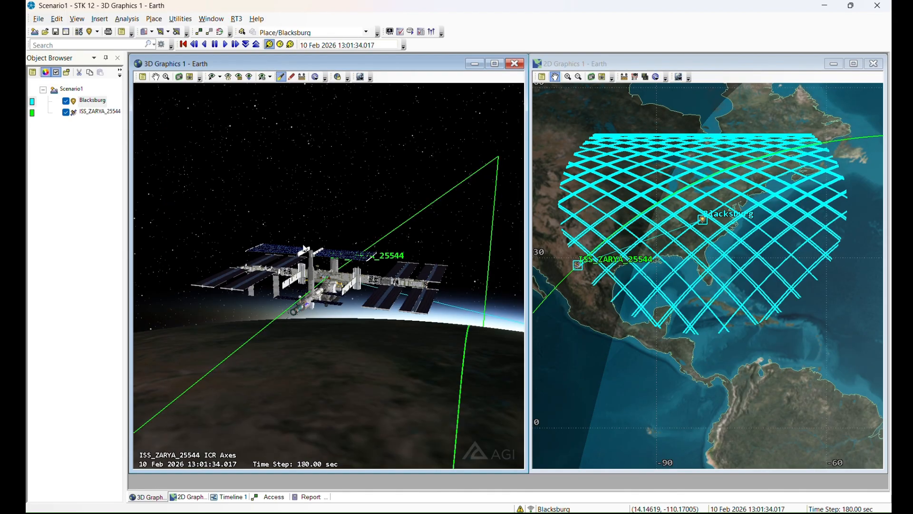
drag(364, 298, 369, 334)
scroll(369, 333, up, 3)
scroll(370, 329, down, 3)
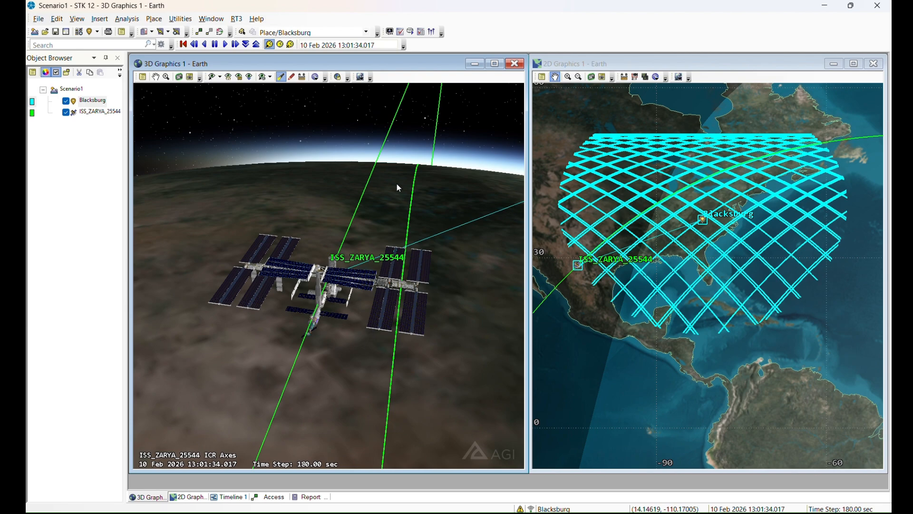
scroll(399, 180, down, 2)
scroll(399, 178, up, 2)
mouse_move(406, 232)
mouse_down()
mouse_move(397, 237)
mouse_move(418, 210)
mouse_move(417, 233)
mouse_move(385, 200)
mouse_up()
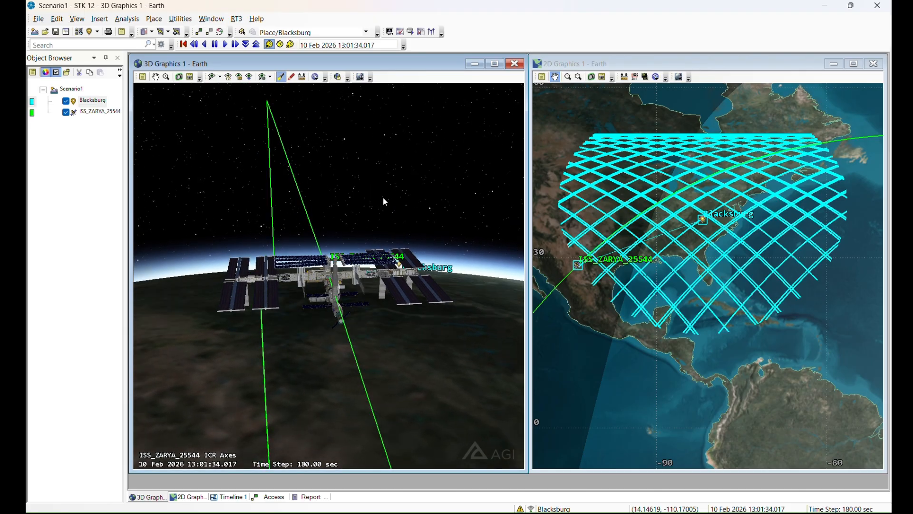
drag(357, 262, 364, 286)
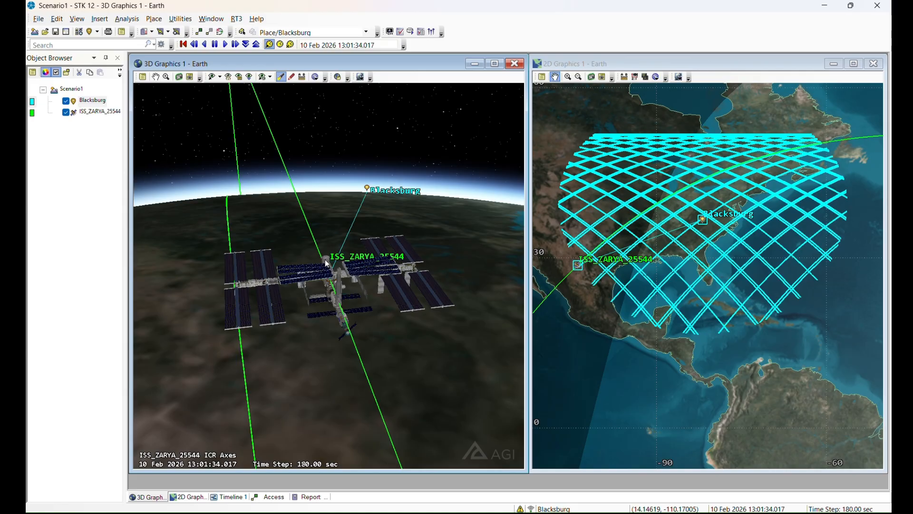
Step: Generate the AER report for access from Blacksburg to the ISS and move its window clear for reading
click(275, 497)
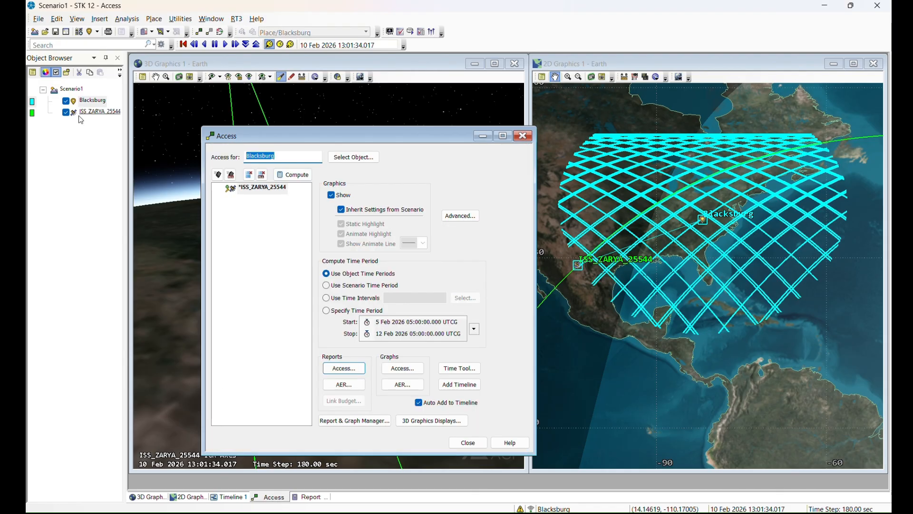
right_click(94, 101)
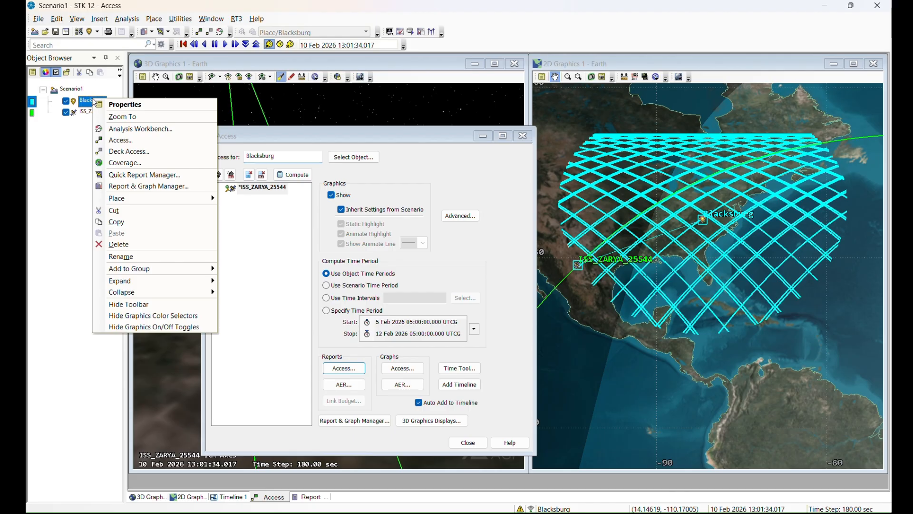
click(124, 140)
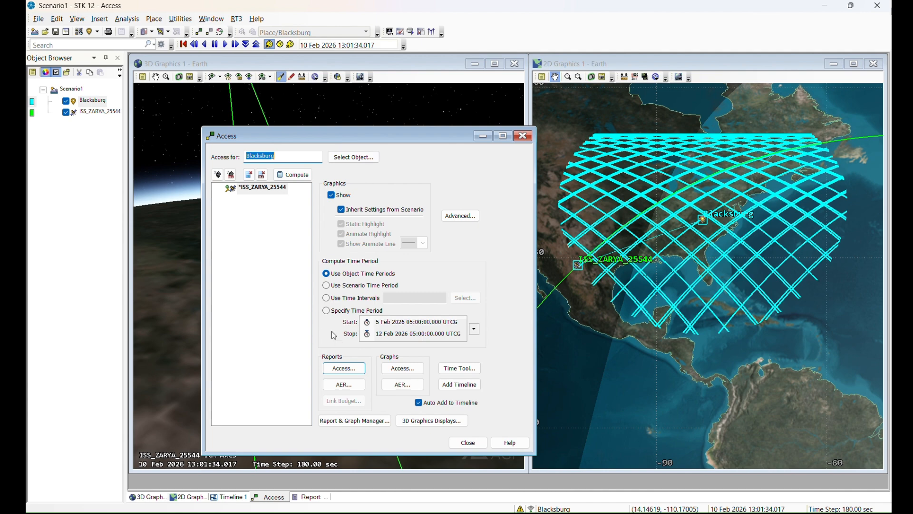
click(342, 386)
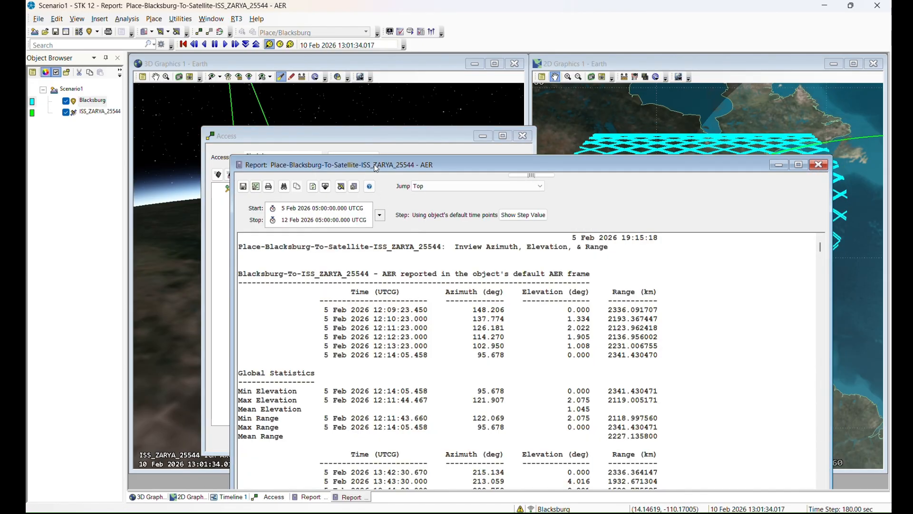
drag(377, 167, 363, 66)
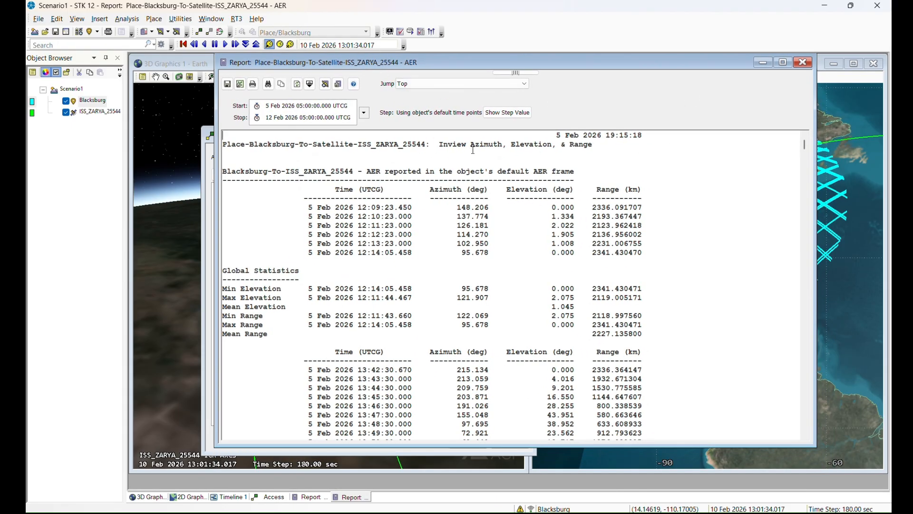
Step: Review the azimuth, elevation and range values and the global statistics for the passes in the AER report
drag(471, 145, 594, 143)
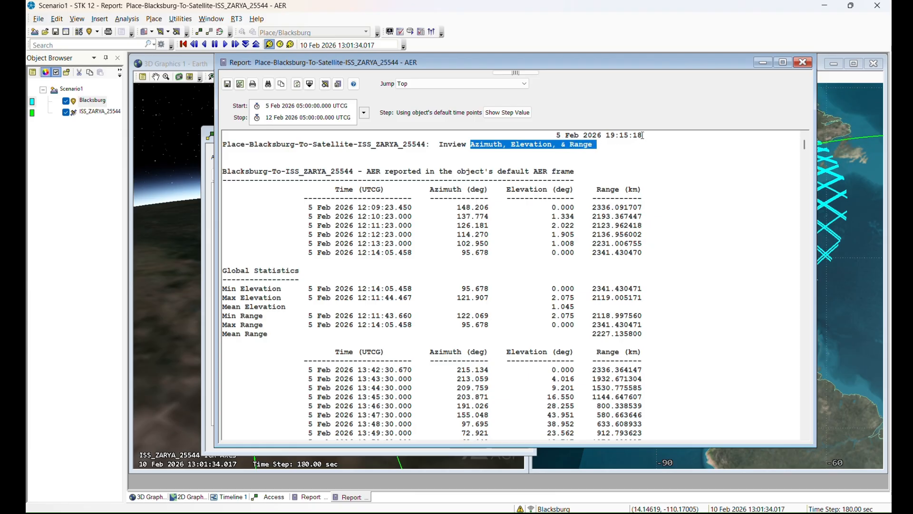
click(633, 151)
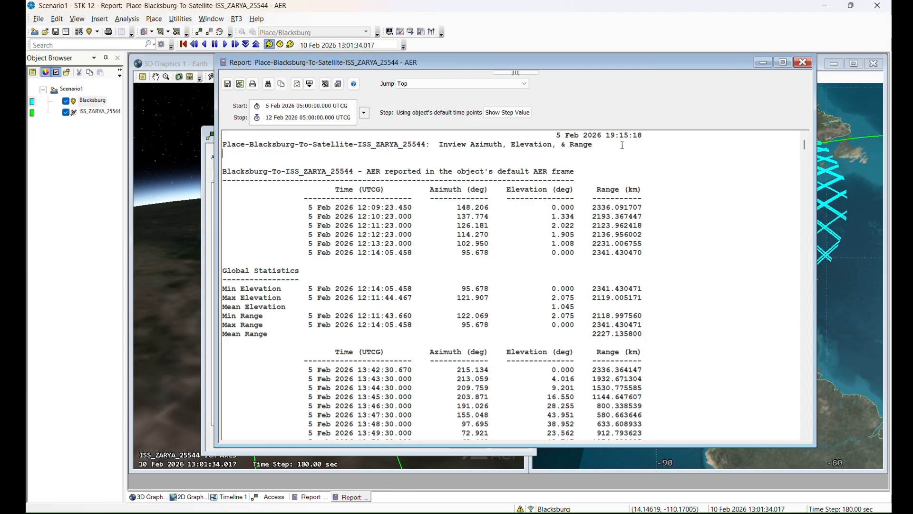
scroll(669, 224, down, 4)
scroll(669, 223, down, 12)
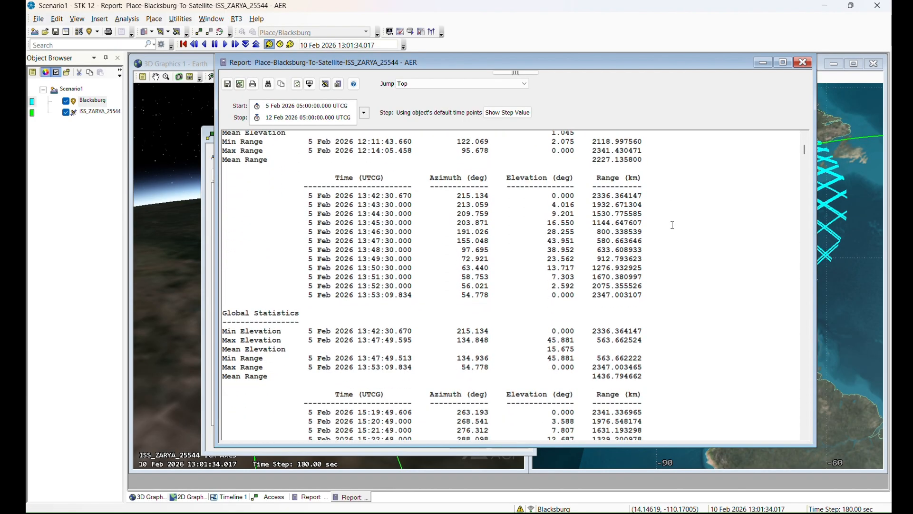
scroll(675, 227, down, 7)
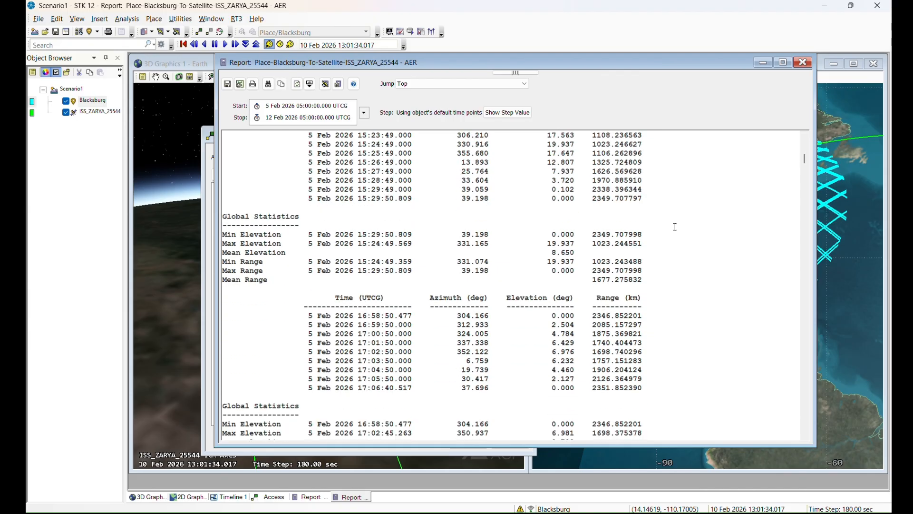
scroll(677, 230, down, 5)
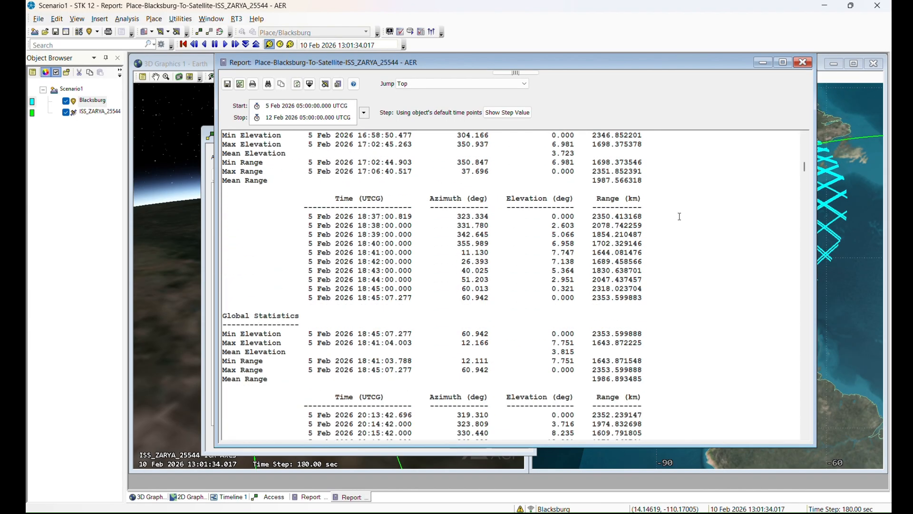
scroll(675, 213, down, 2)
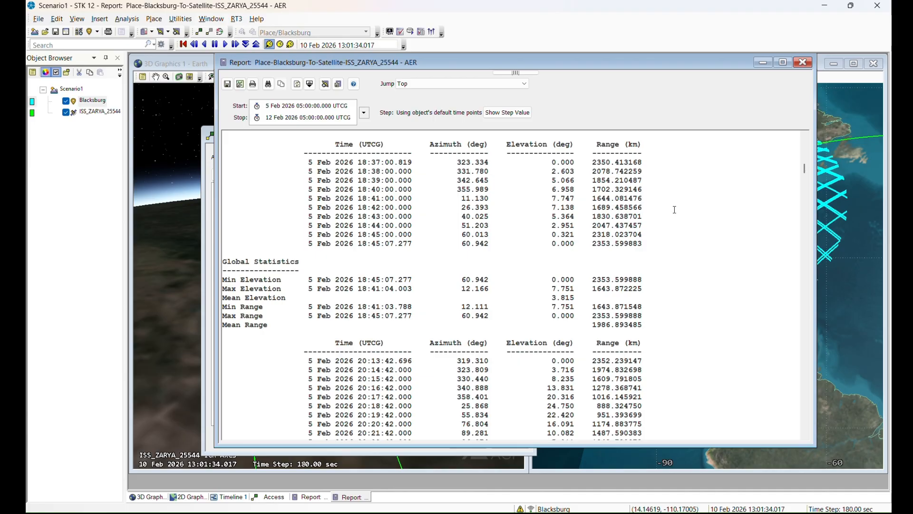
scroll(675, 210, down, 20)
Step: Set the animation time to 6 Feb 2026 21:09:30.000 from the AER report and inspect the ISS relative to Blacksburg in 3D
click(318, 289)
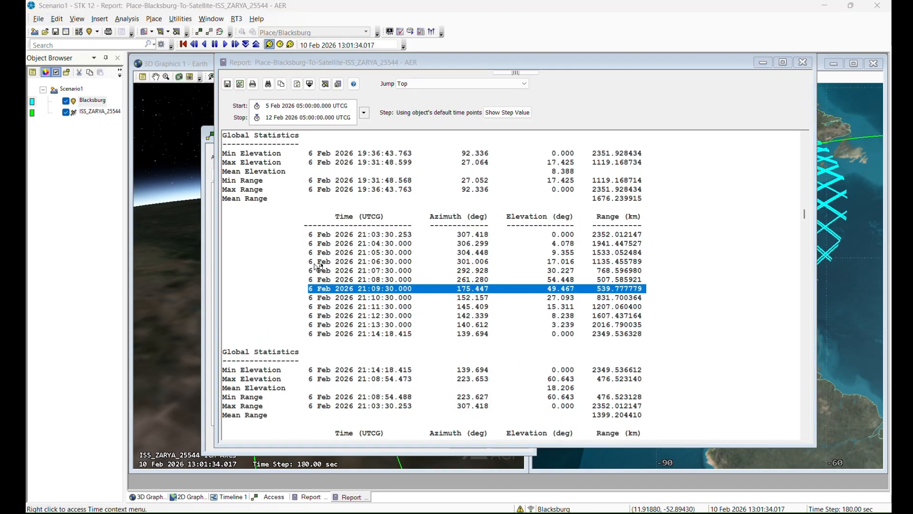
click(309, 290)
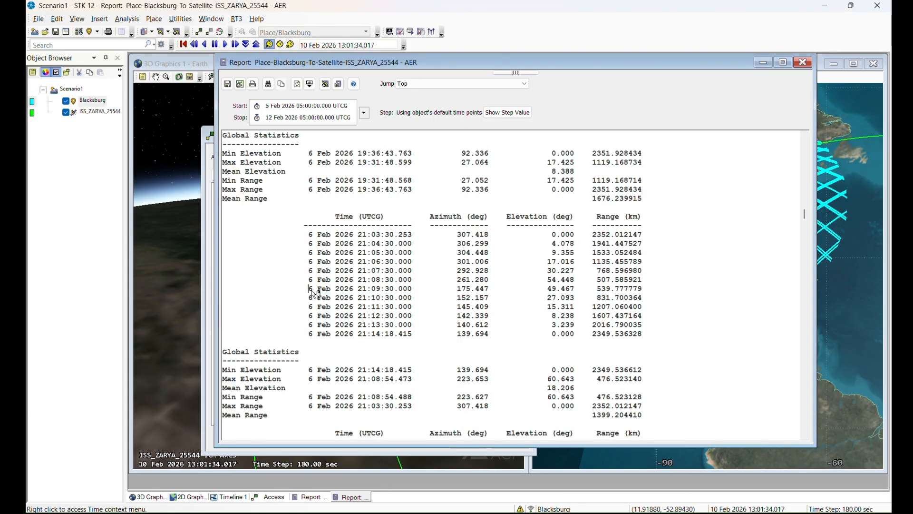
drag(316, 292, 422, 290)
right_click(406, 243)
mouse_move(491, 253)
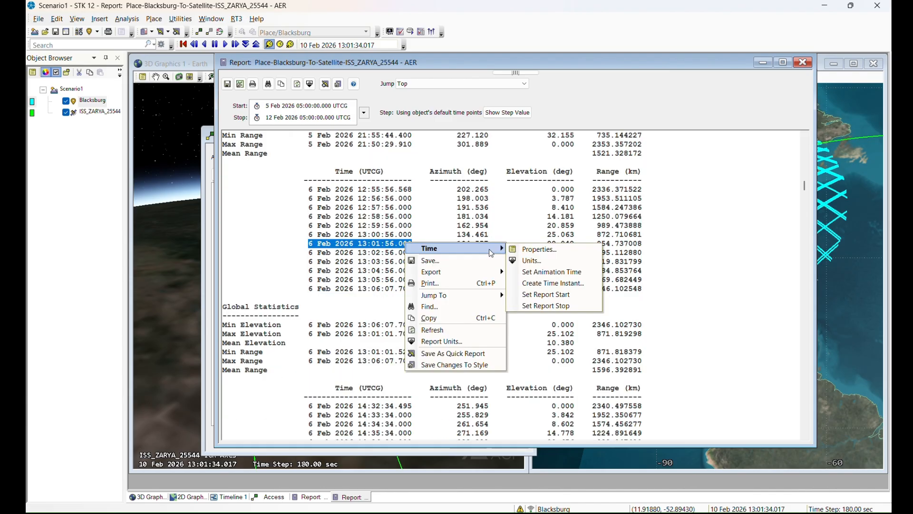
click(557, 272)
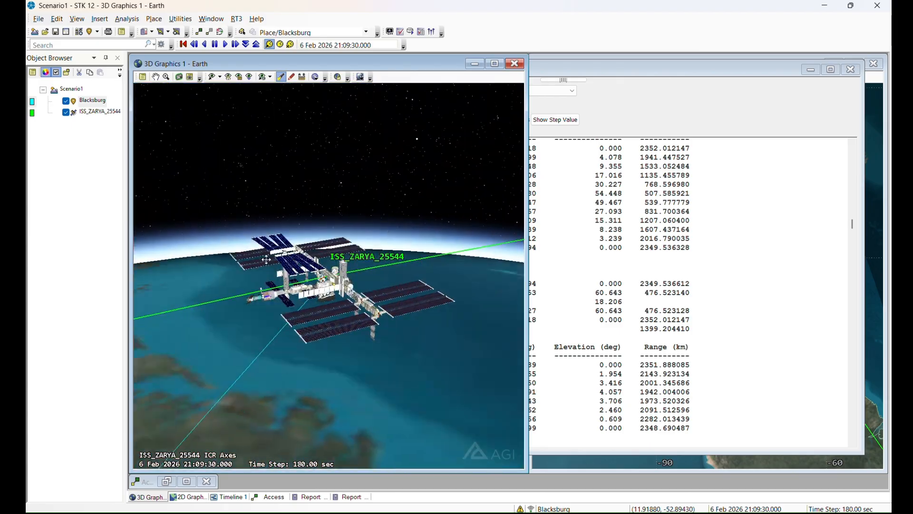
drag(266, 259, 362, 375)
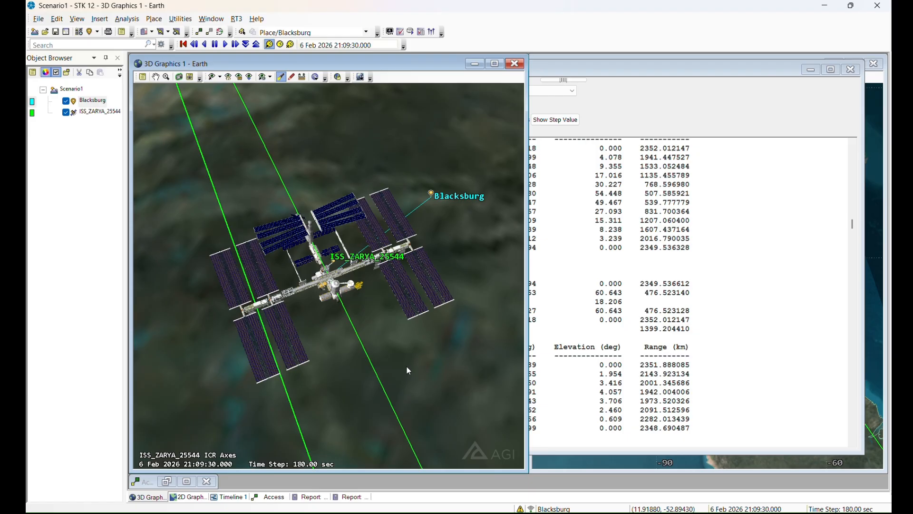
drag(391, 334, 404, 340)
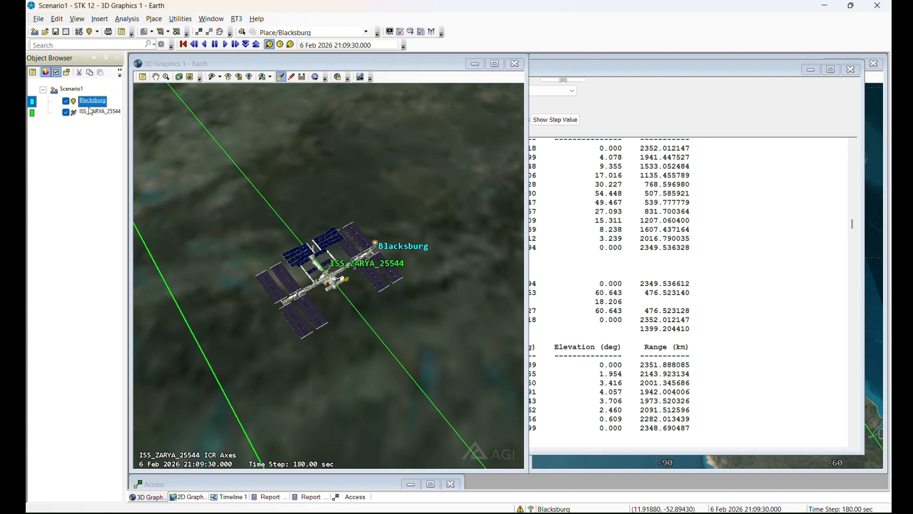
Step: Add a Sun lighting constraint of Umbra to the Blacksburg place and apply it
right_click(89, 102)
click(117, 109)
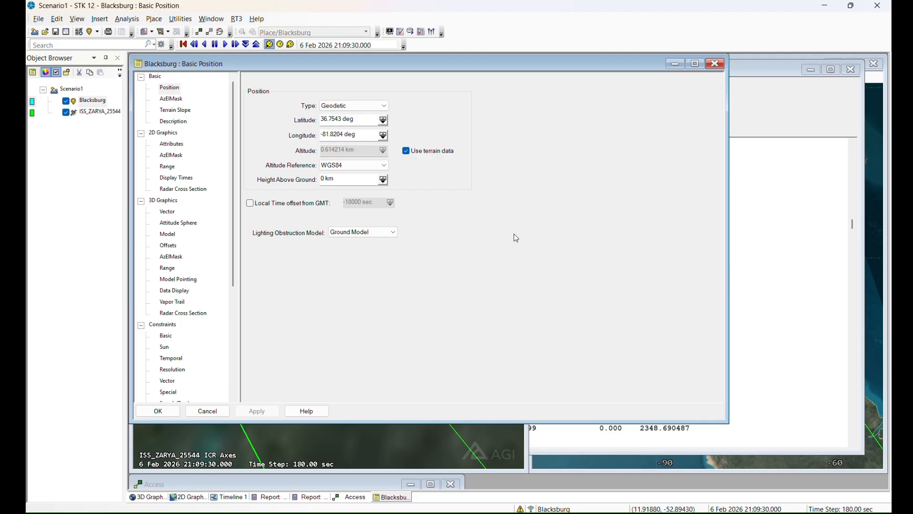
scroll(160, 182, down, 3)
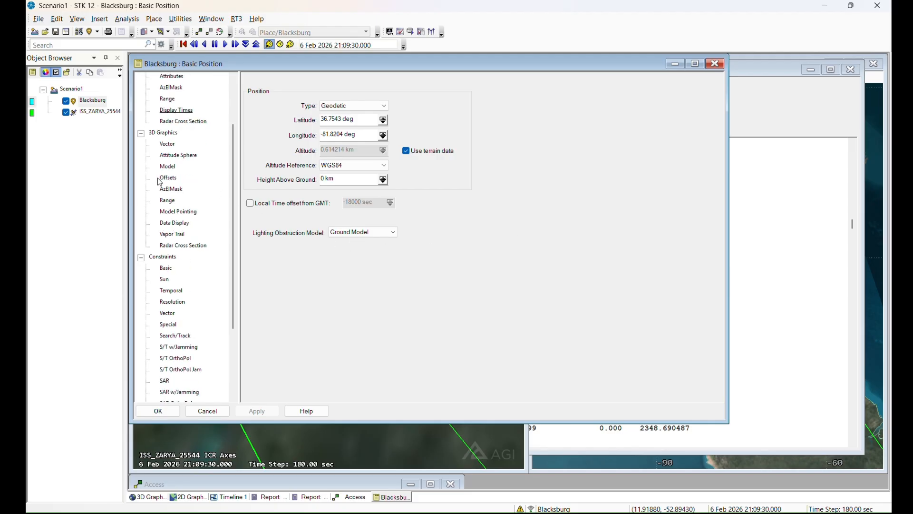
click(172, 224)
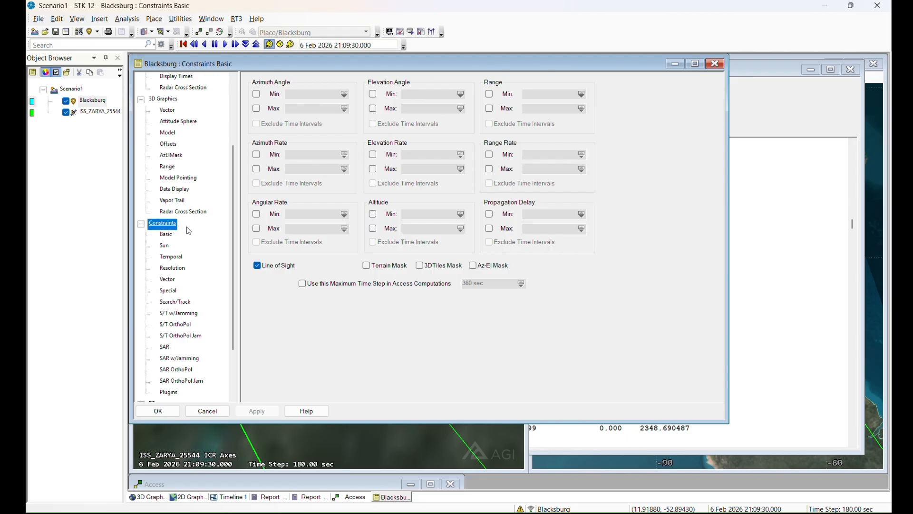
scroll(181, 227, down, 2)
click(165, 179)
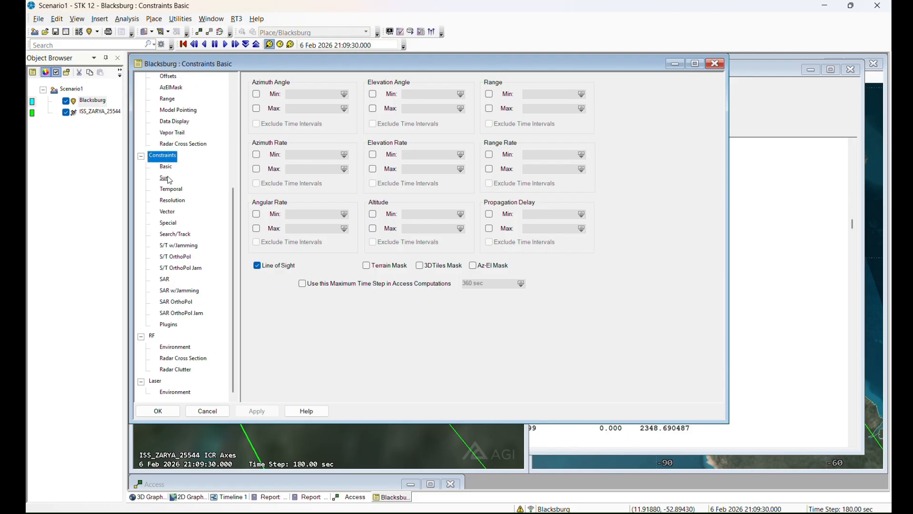
click(270, 210)
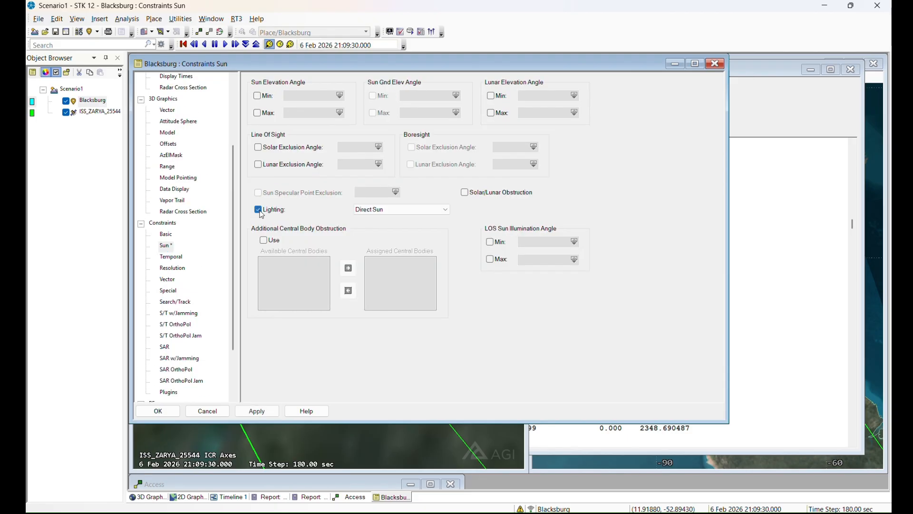
click(375, 210)
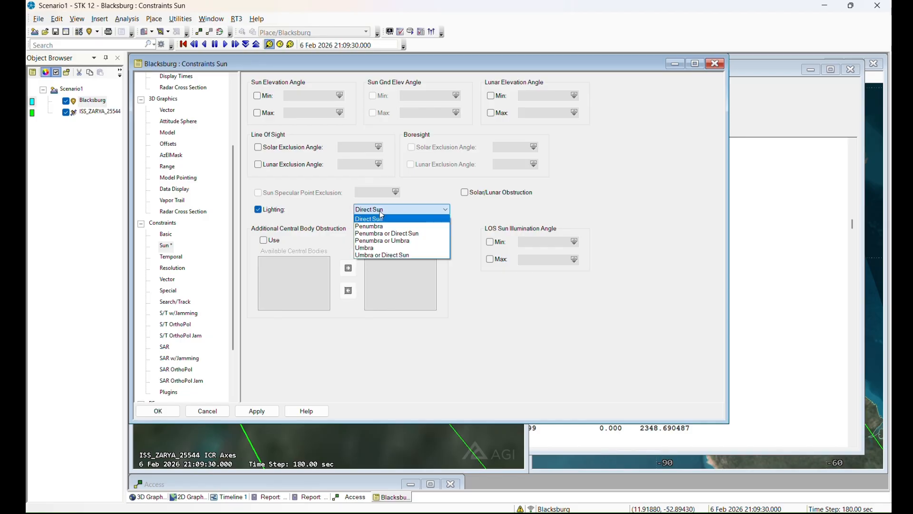
click(376, 248)
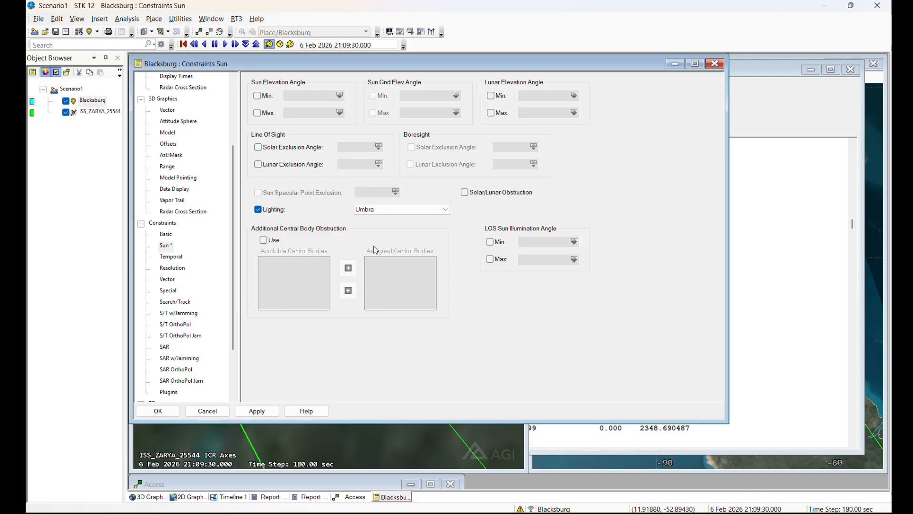
click(159, 410)
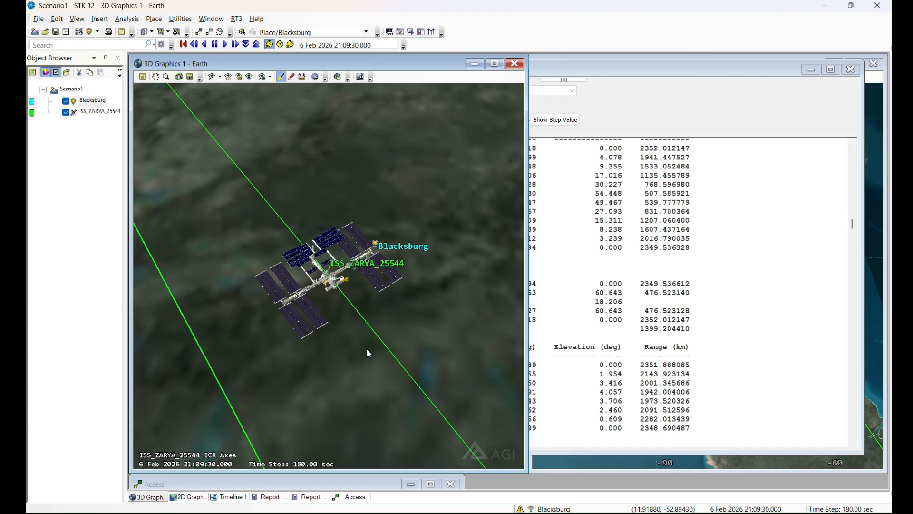
Step: Examine the access passes remaining around Blacksburg on the 2D map under the lighting constraint
click(807, 57)
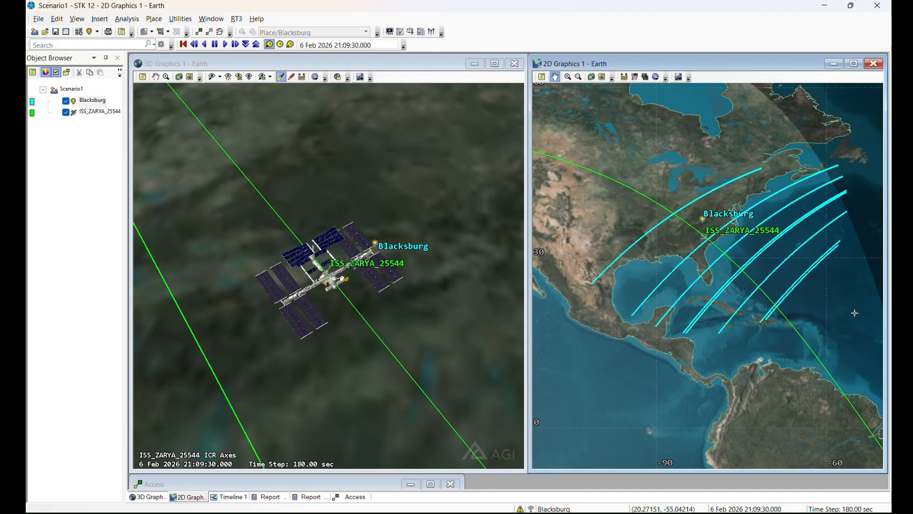
scroll(737, 295, up, 3)
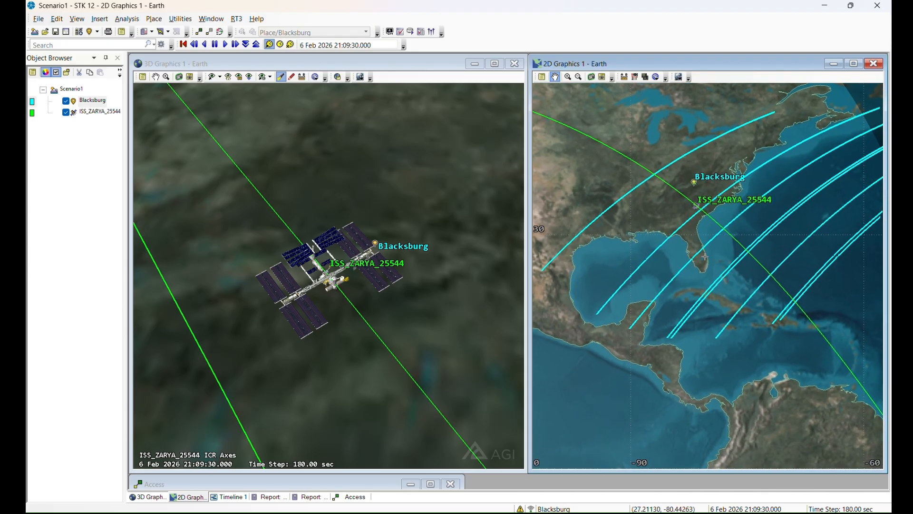
right_click(701, 255)
drag(753, 289, 762, 330)
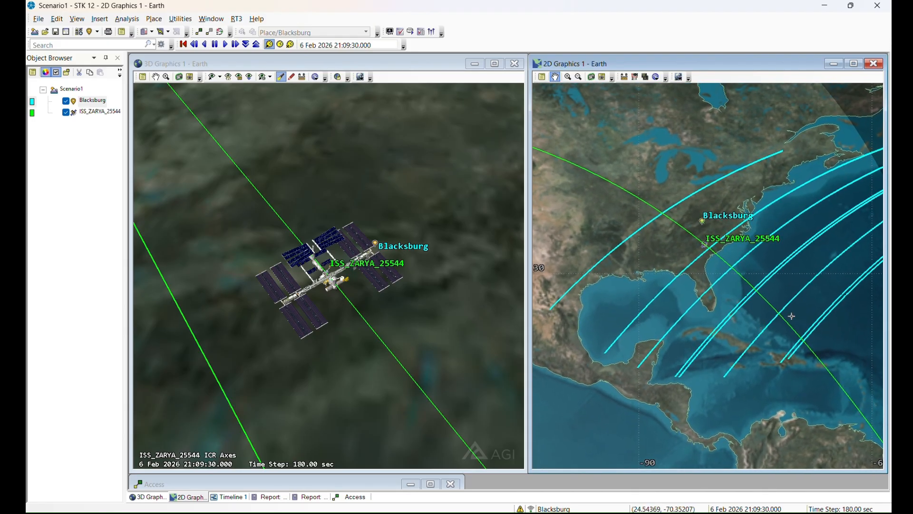
Step: Refresh the Blacksburg-to-ISS AER report to recompute it with the Umbra lighting constraint
click(309, 497)
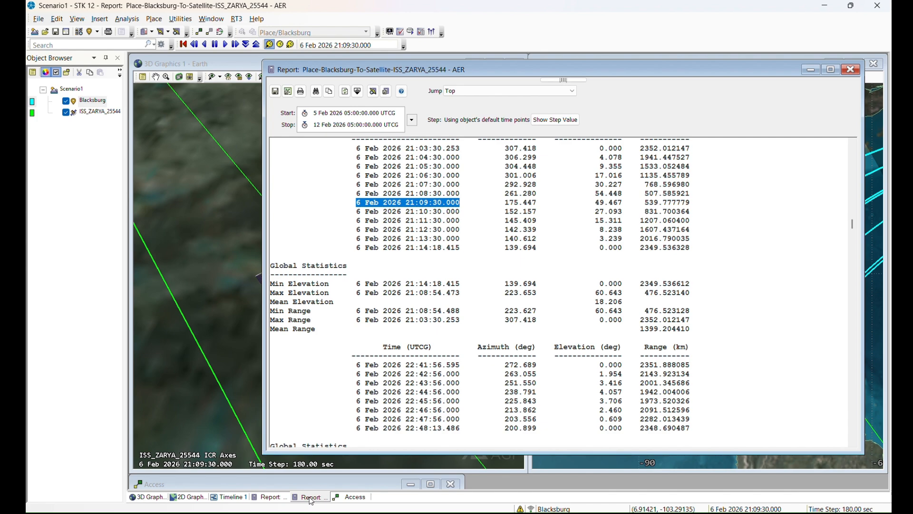
click(345, 91)
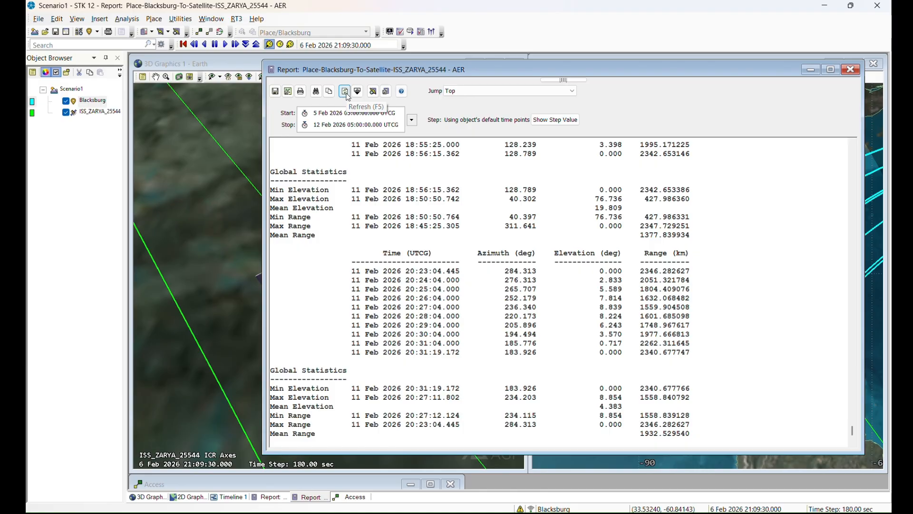
click(347, 96)
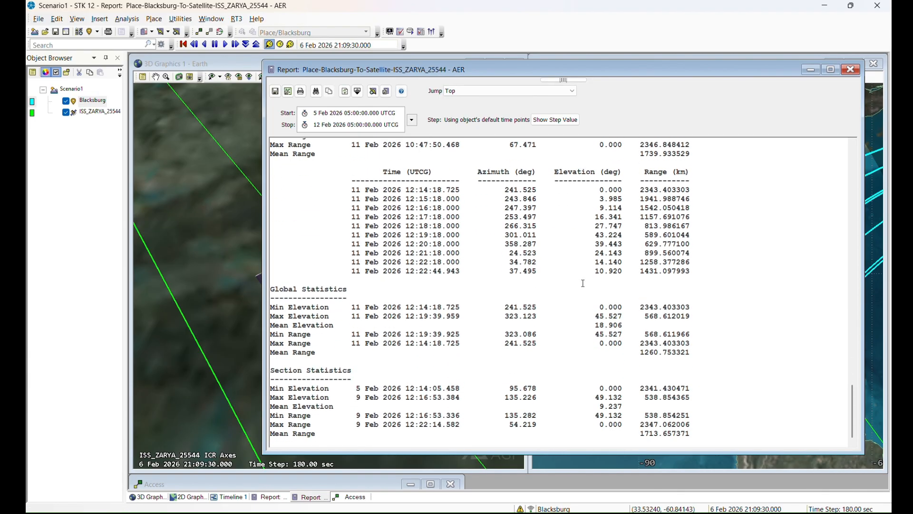
Step: Add a Sun lighting constraint of Direct Sun to the ISS_ZARYA_25544 satellite and accept its properties
right_click(95, 111)
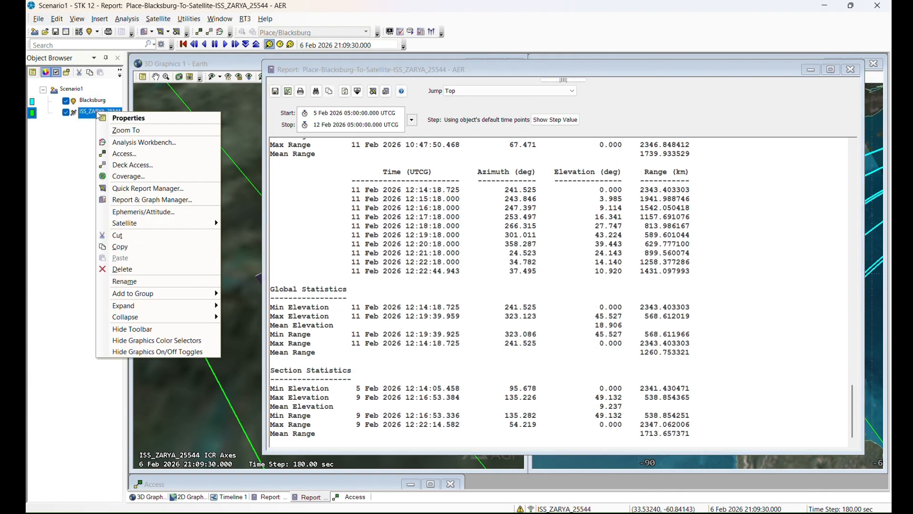
click(125, 120)
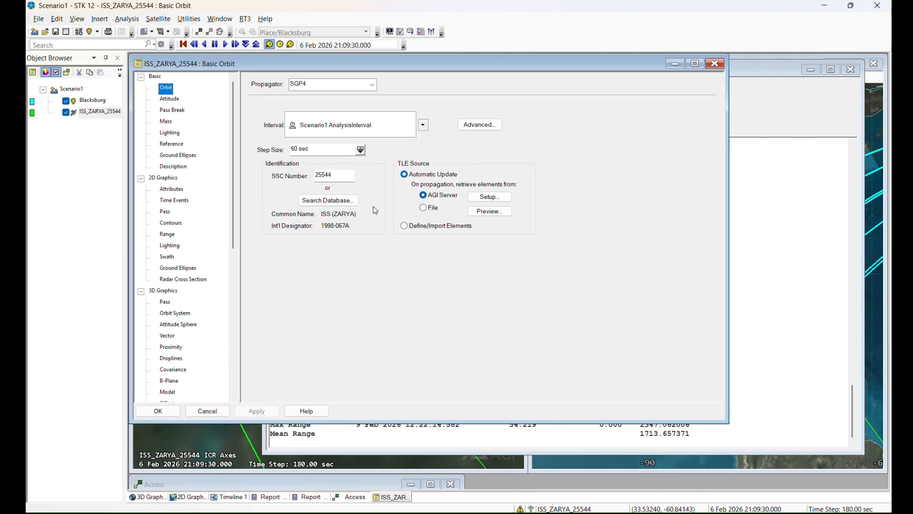
scroll(176, 315, down, 8)
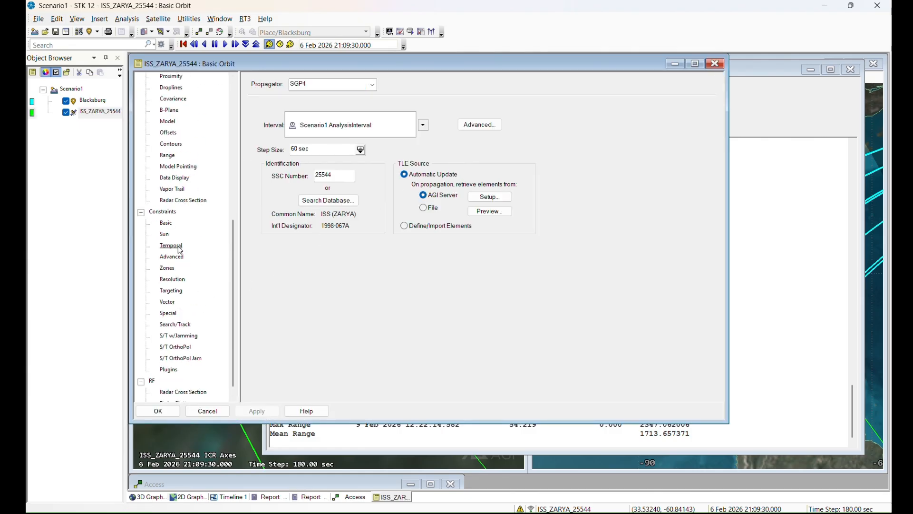
click(168, 237)
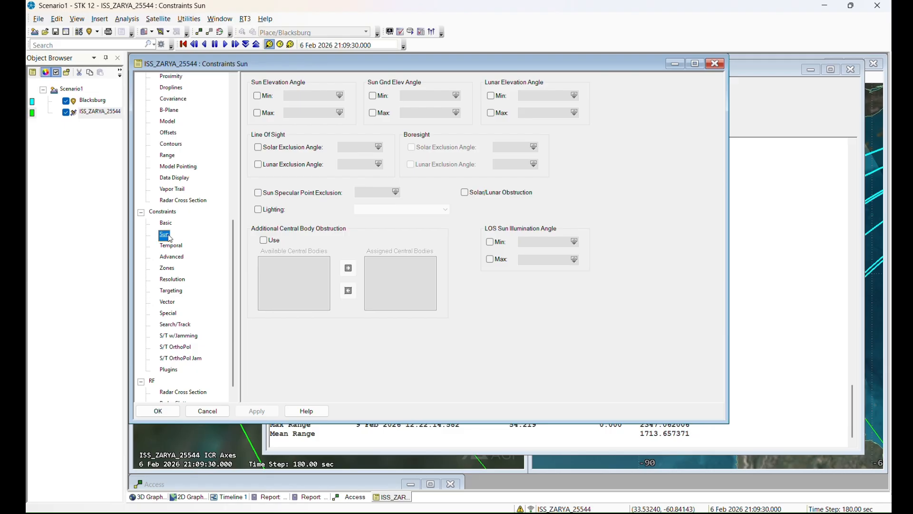
click(265, 211)
click(411, 210)
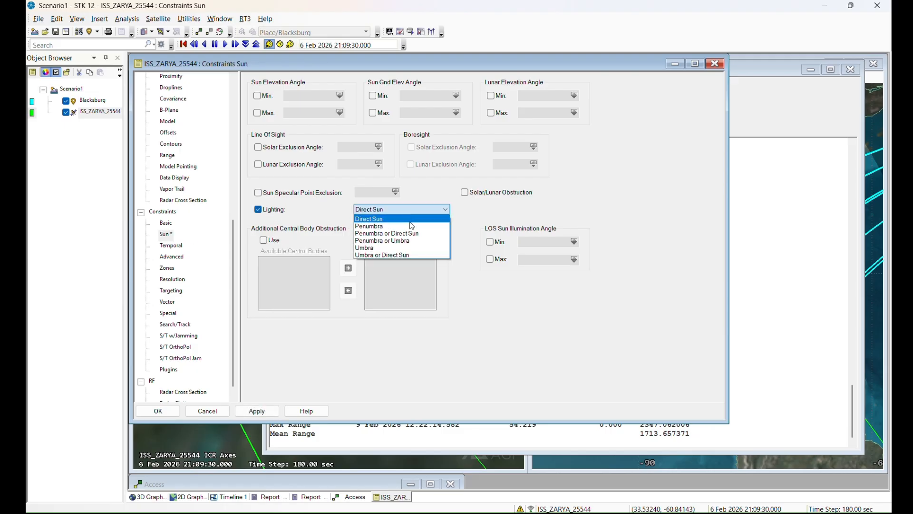
click(402, 248)
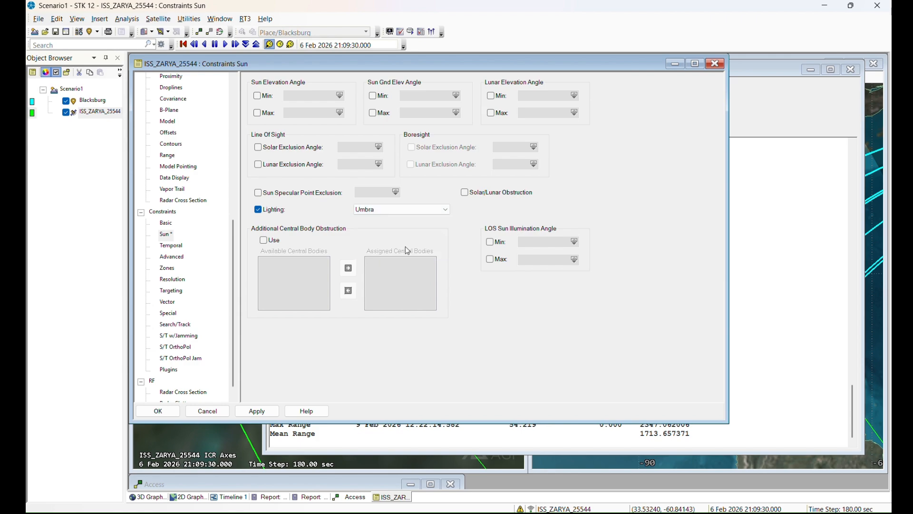
click(436, 210)
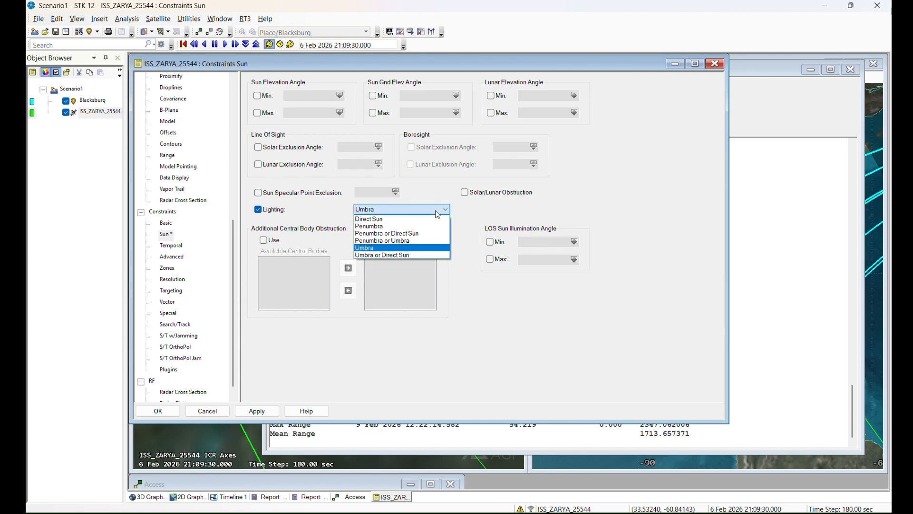
click(438, 219)
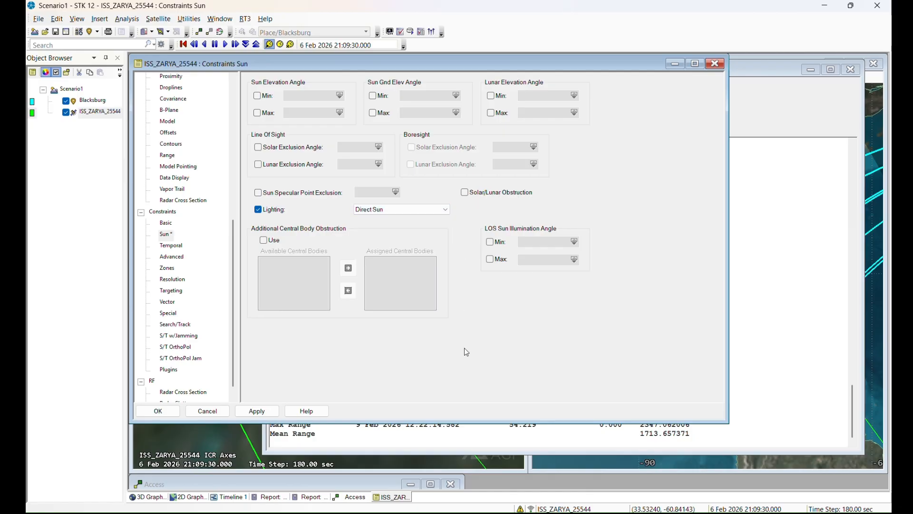
click(167, 412)
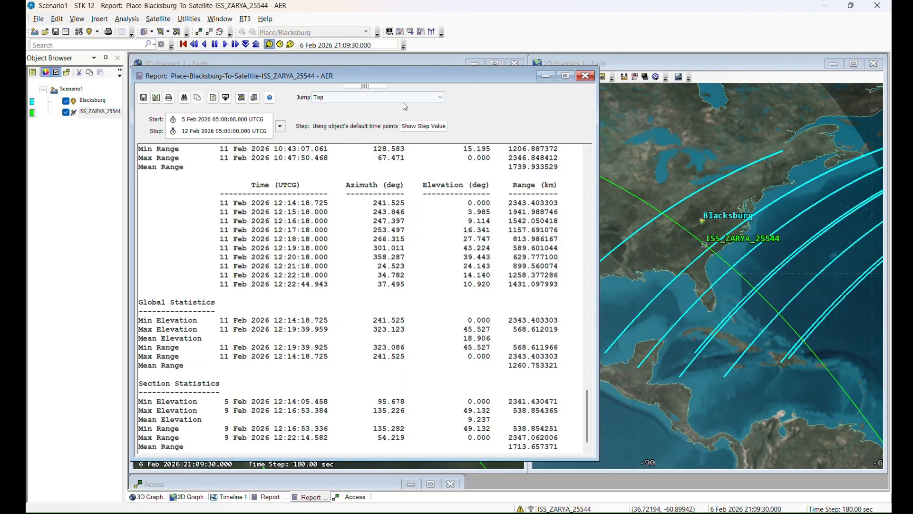
Step: Refresh the Blacksburg-to-ISS AER report to include the satellite's Direct Sun constraint, and close the report
click(213, 98)
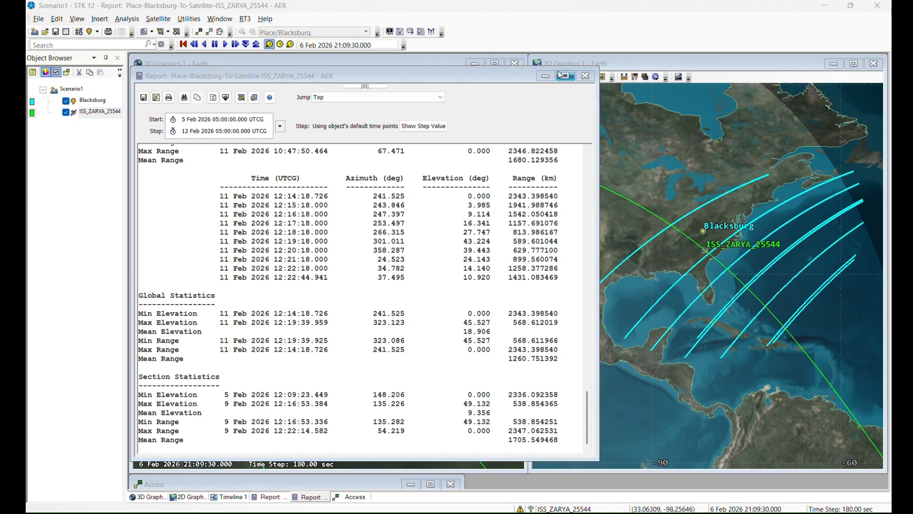
click(585, 76)
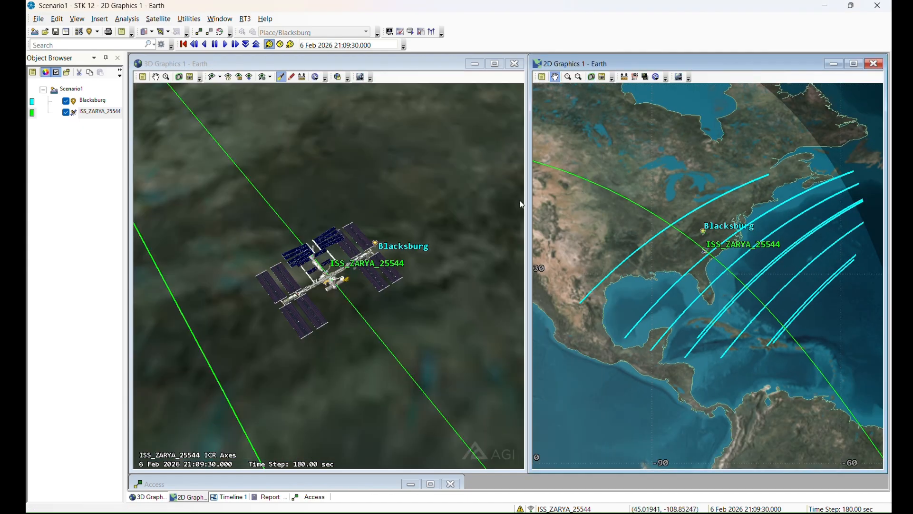
Step: Reset the 3D view to the whole Earth and examine the ISS orbit tracks around Blacksburg up close
drag(356, 266, 363, 251)
scroll(416, 181, down, 1)
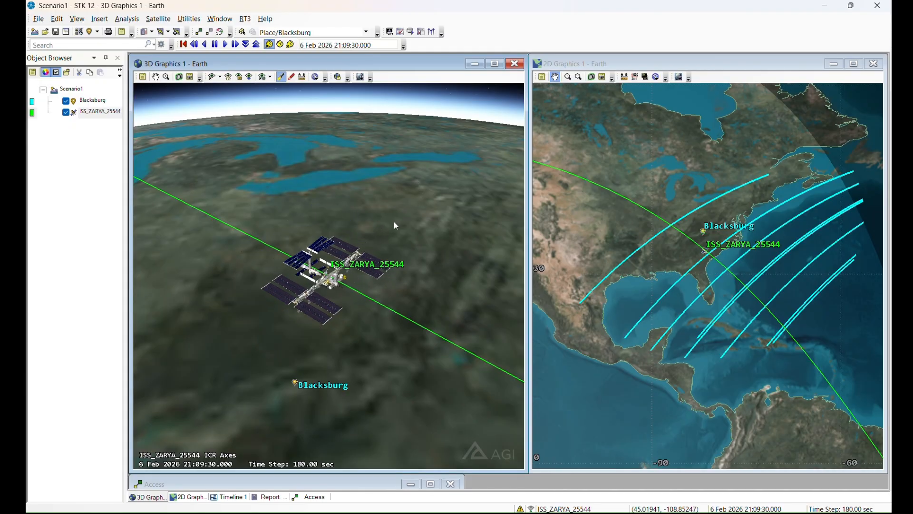
drag(358, 186, 320, 198)
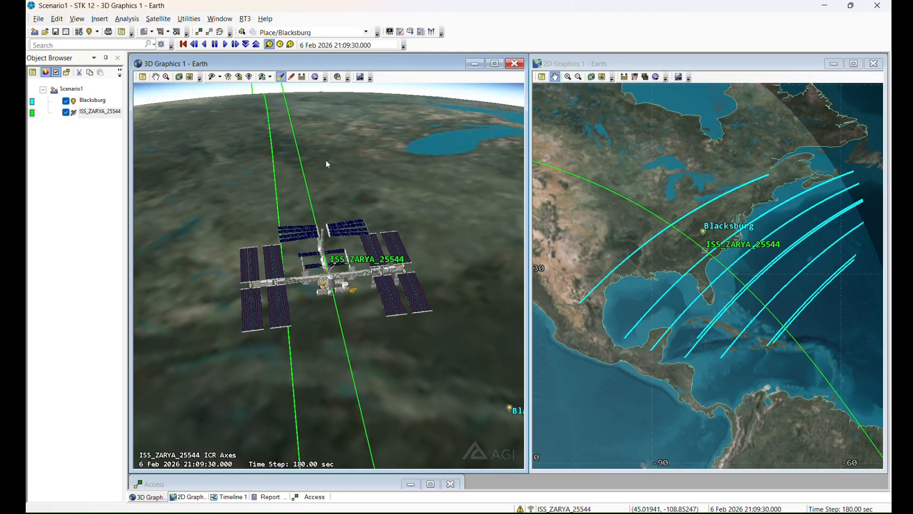
click(228, 77)
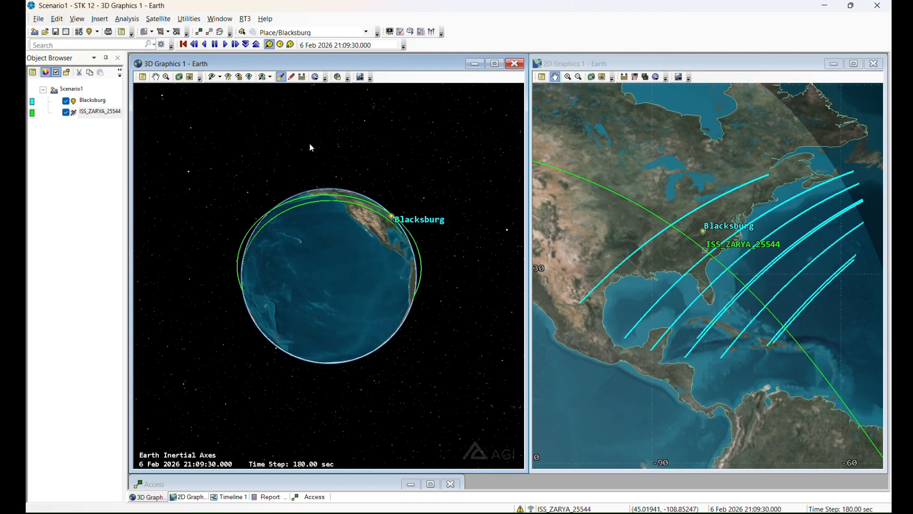
drag(380, 218, 414, 343)
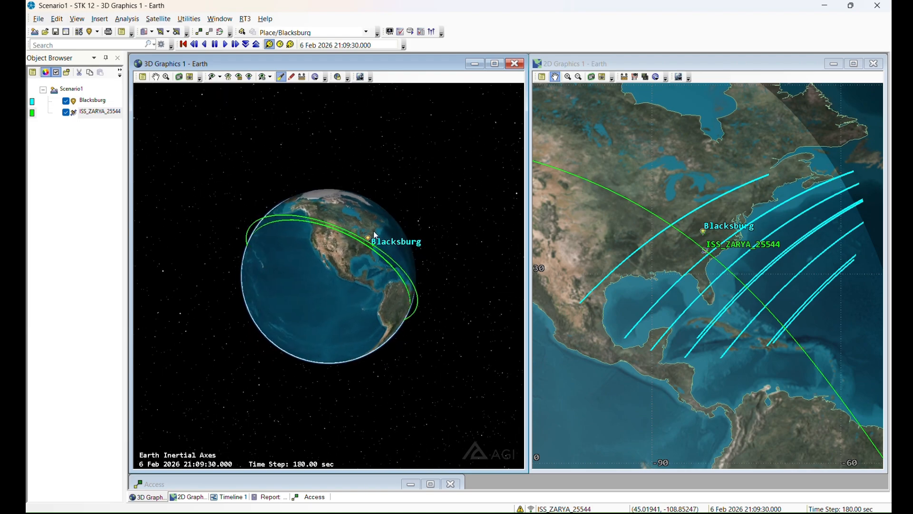
scroll(375, 234, up, 5)
drag(454, 166, 323, 231)
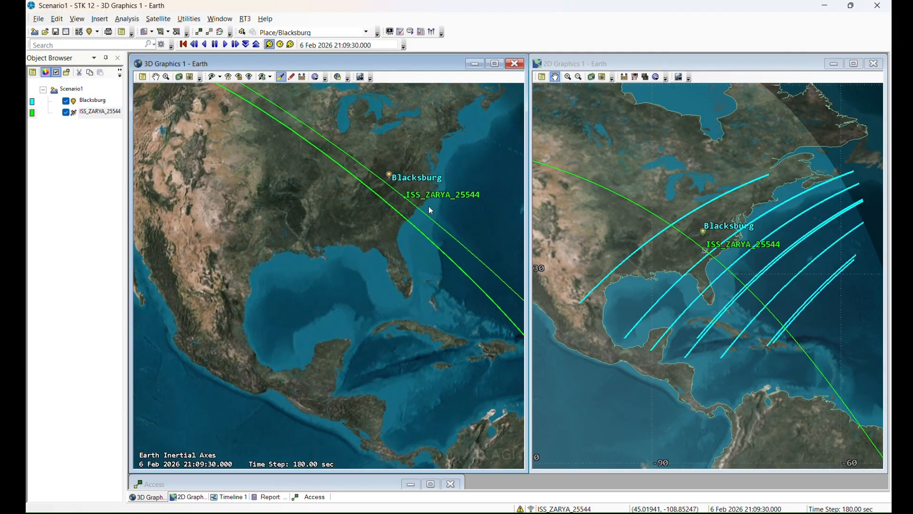
scroll(429, 206, up, 5)
drag(465, 124, 399, 172)
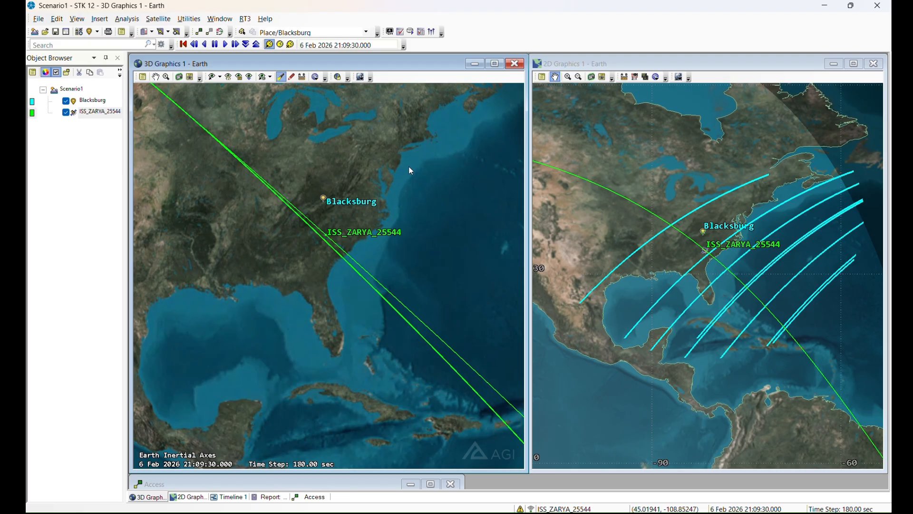